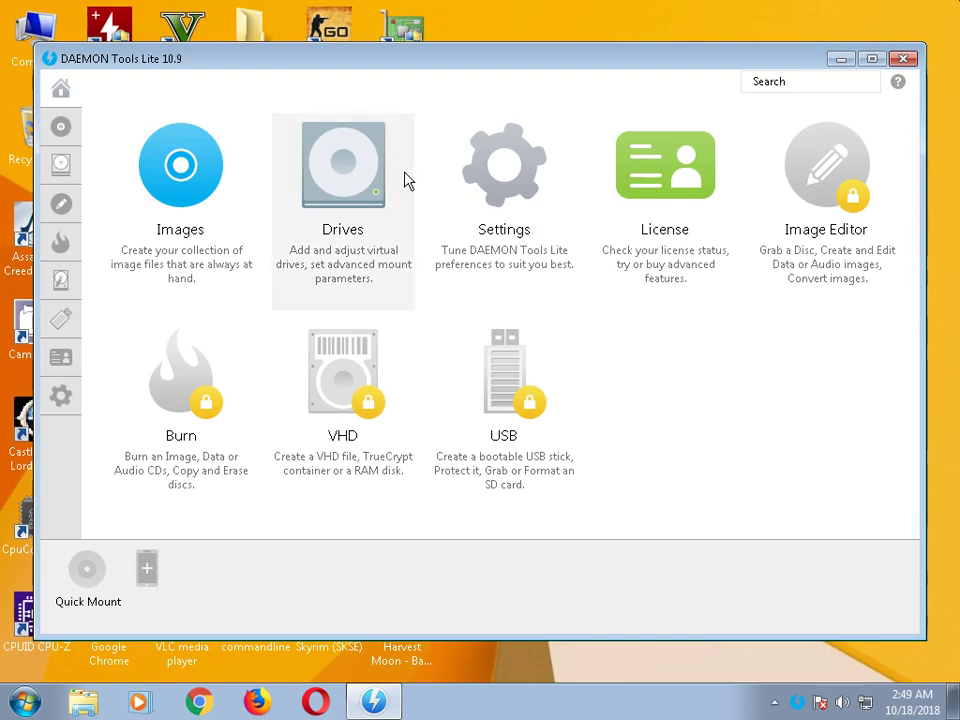
# Tour the Settings, HDD, Burn, Image Editor, Images and Home pages, ending on the License page
pyautogui.click(60, 395)
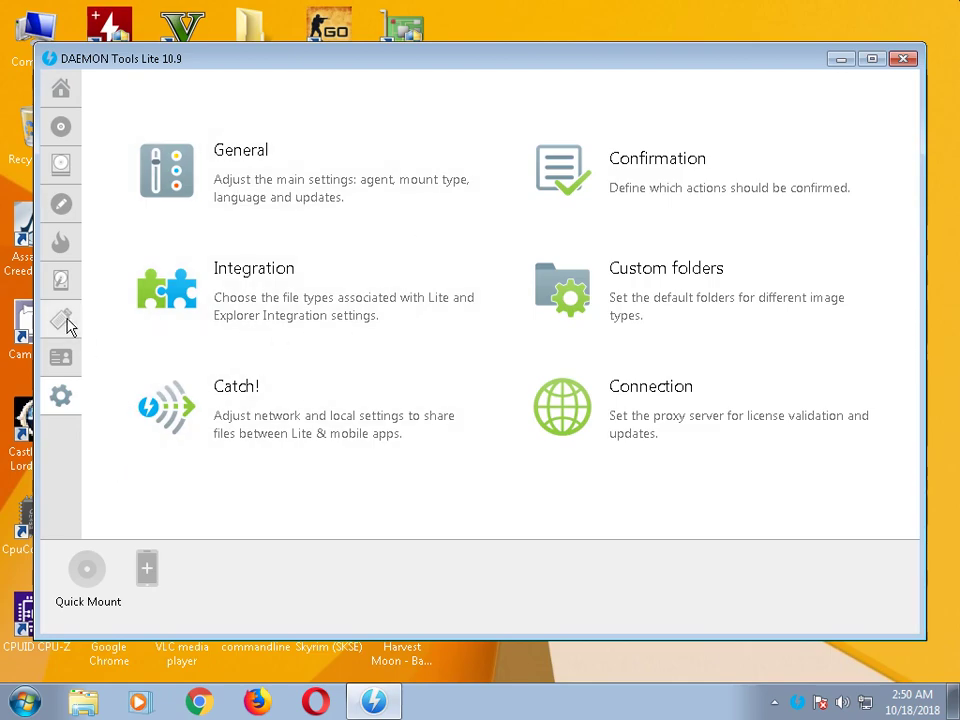
pyautogui.click(61, 282)
pyautogui.click(61, 247)
pyautogui.click(61, 205)
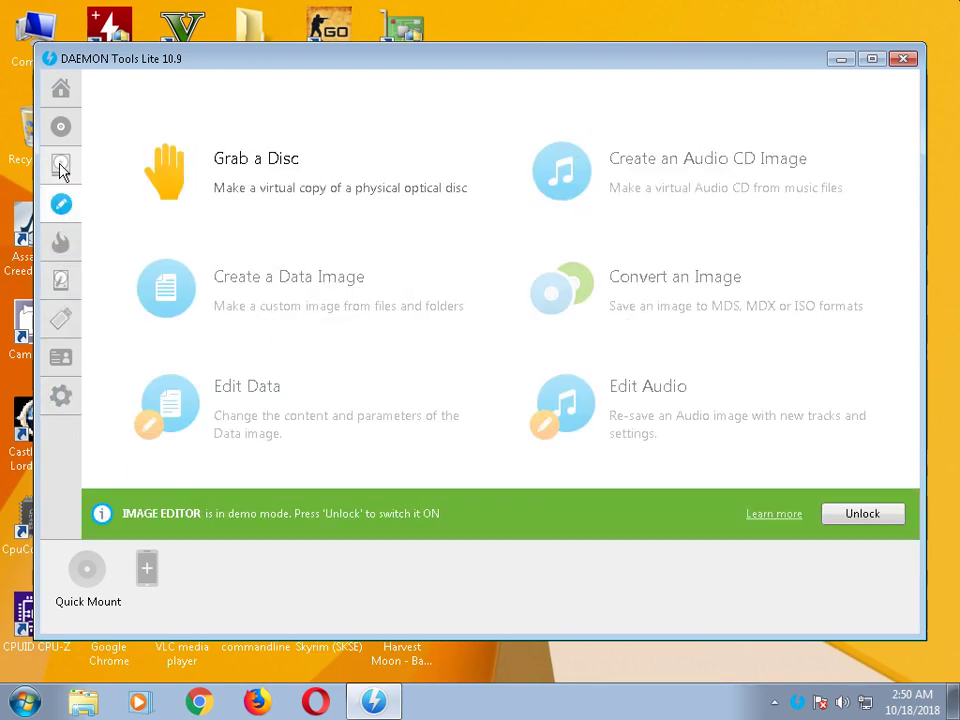
pyautogui.click(61, 128)
pyautogui.click(61, 93)
pyautogui.click(61, 358)
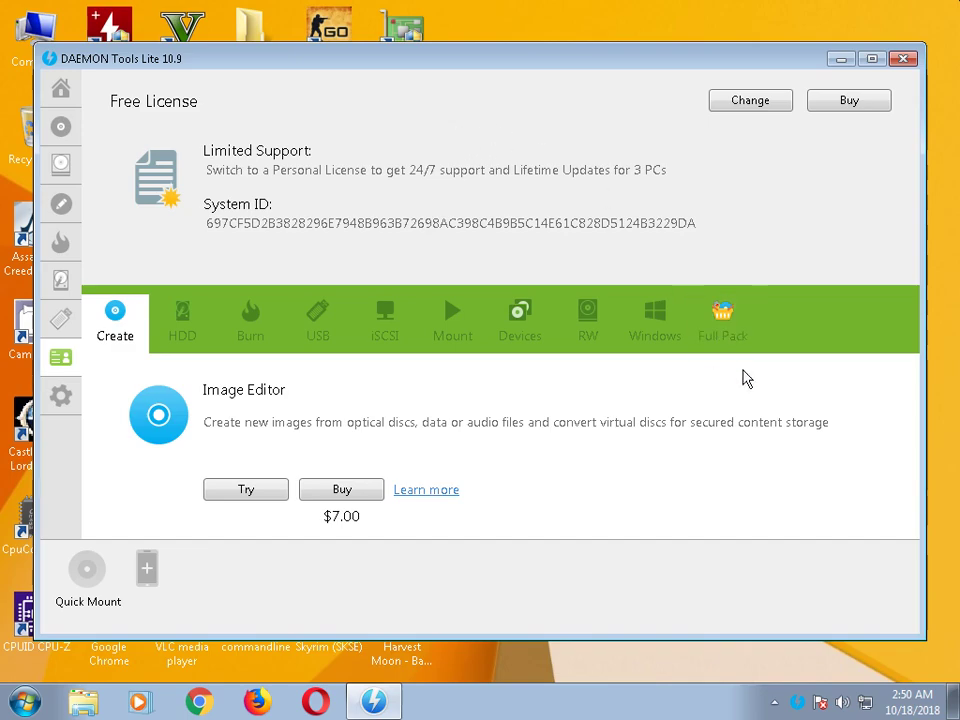
# Review the Full Pack, Windows Integration and Image Editor offers, then return via Images to Home
pyautogui.click(746, 334)
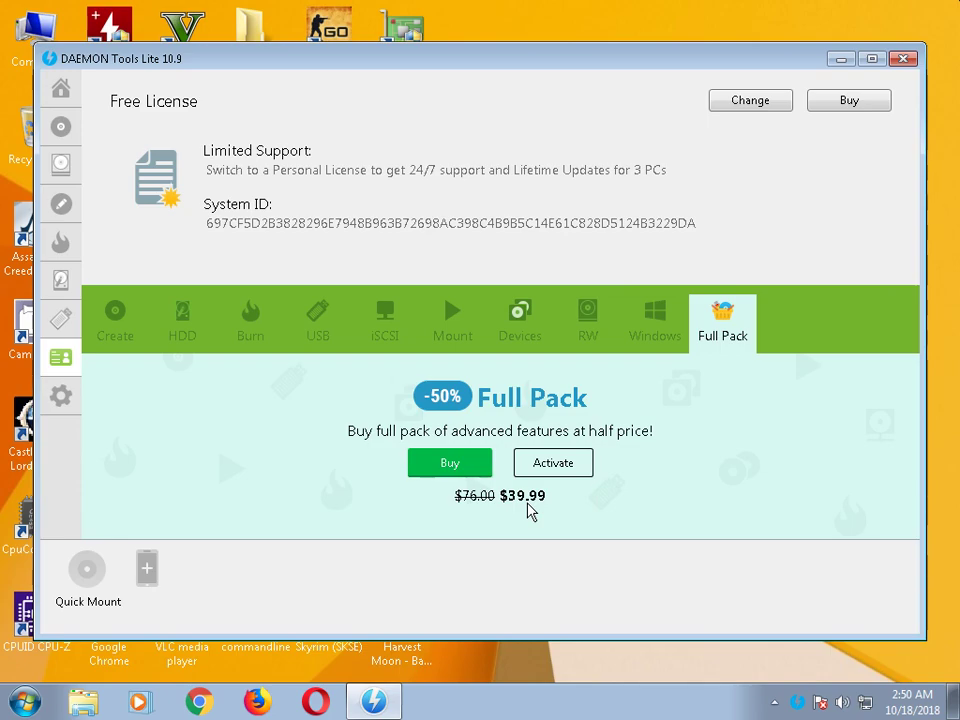
pyautogui.click(658, 330)
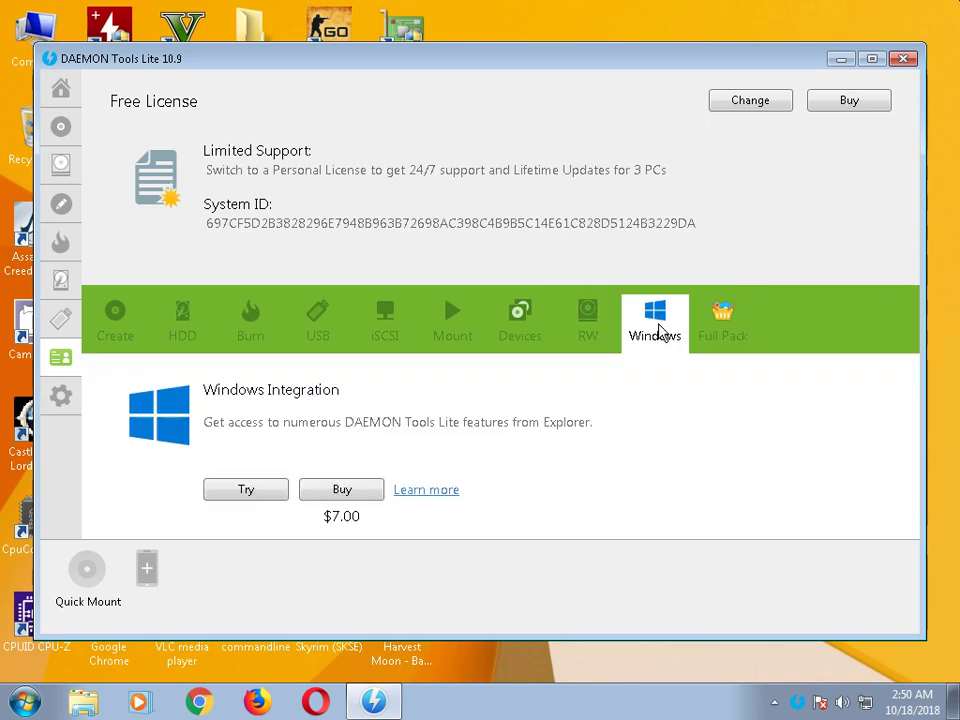
pyautogui.click(113, 325)
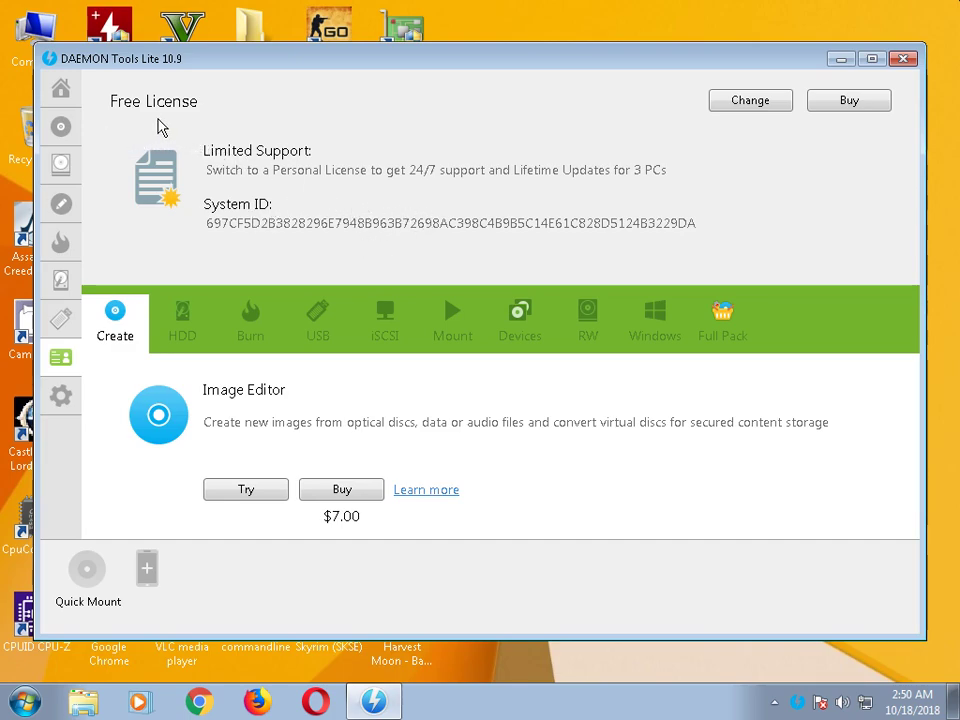
pyautogui.click(66, 124)
pyautogui.click(64, 95)
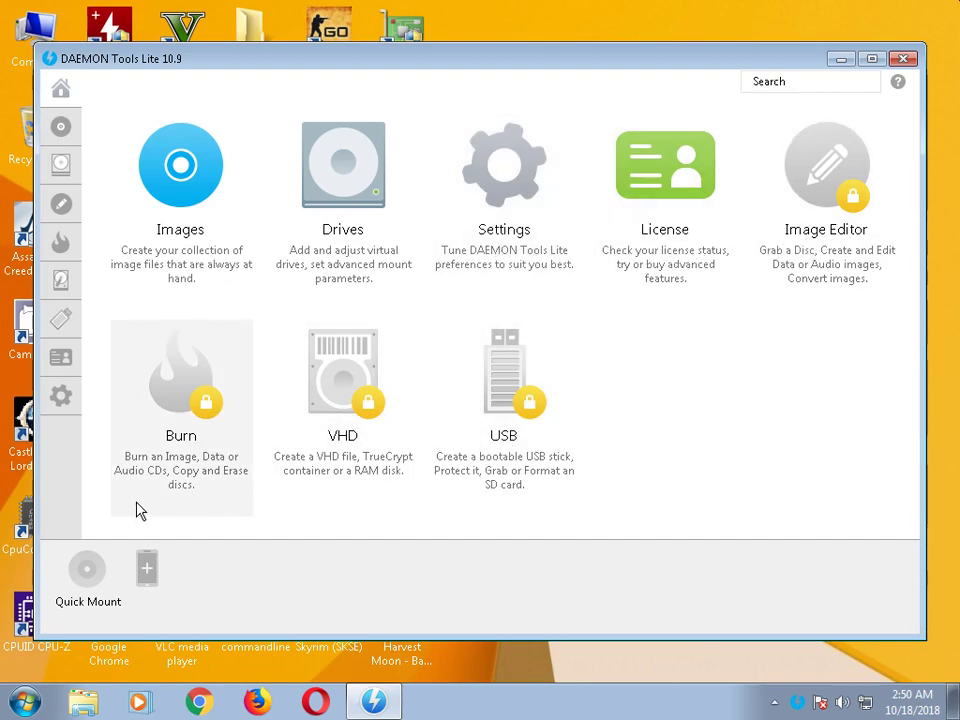
# Open the settings and look over the General settings page twice
pyautogui.click(63, 397)
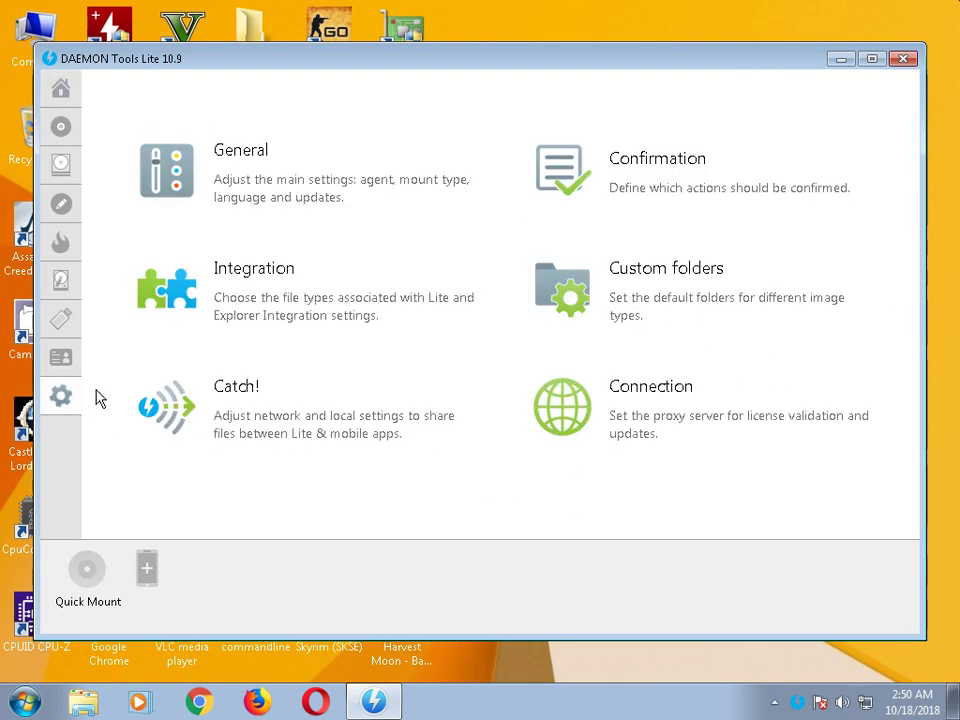
pyautogui.click(368, 205)
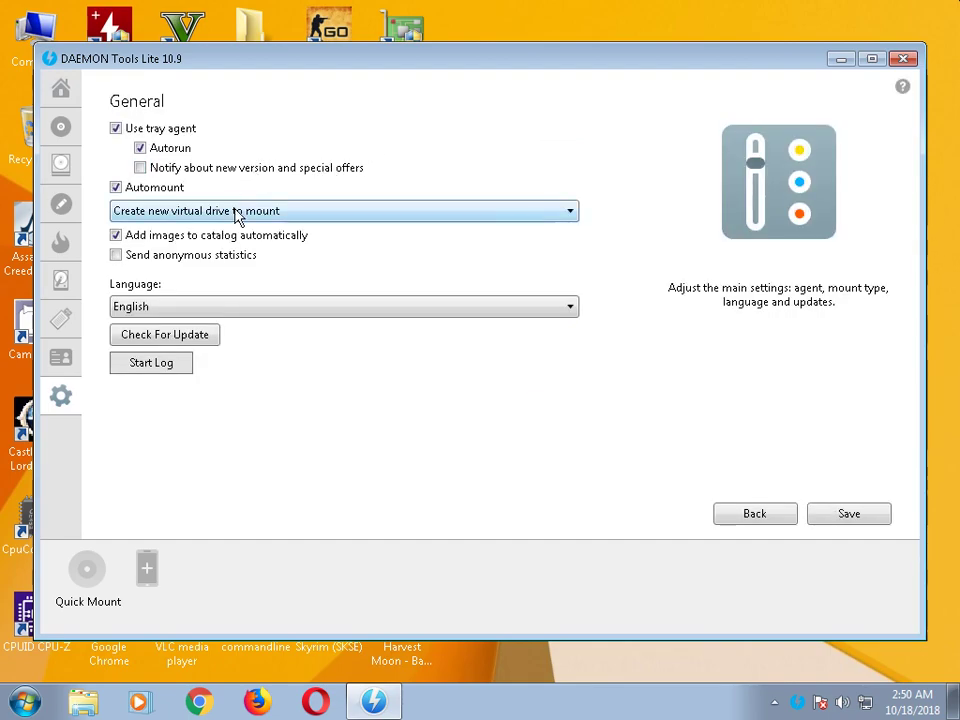
pyautogui.click(75, 401)
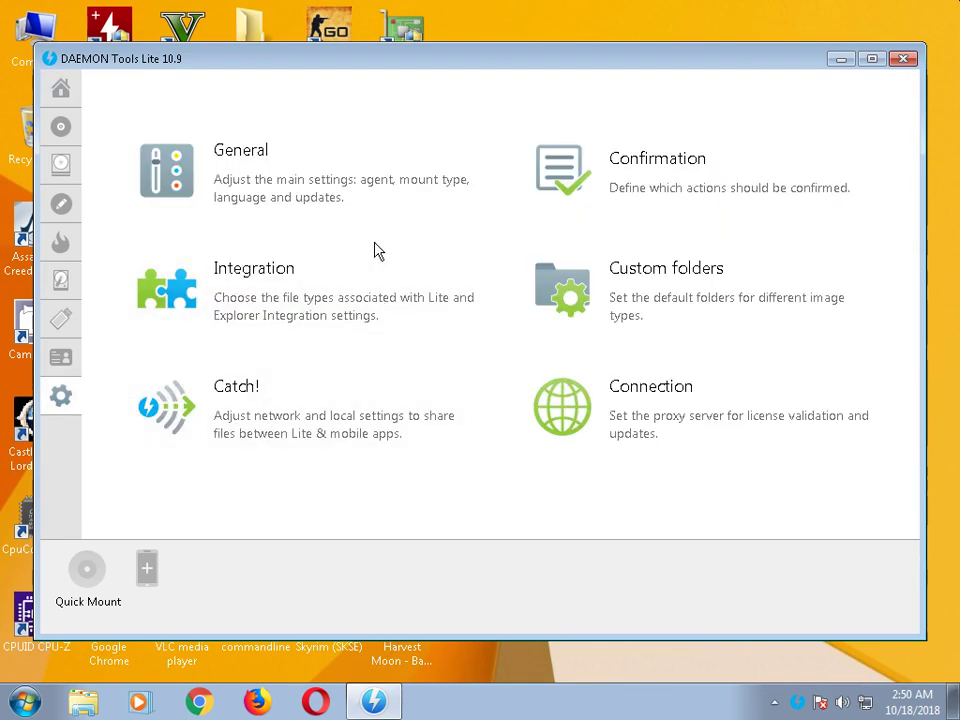
pyautogui.click(251, 204)
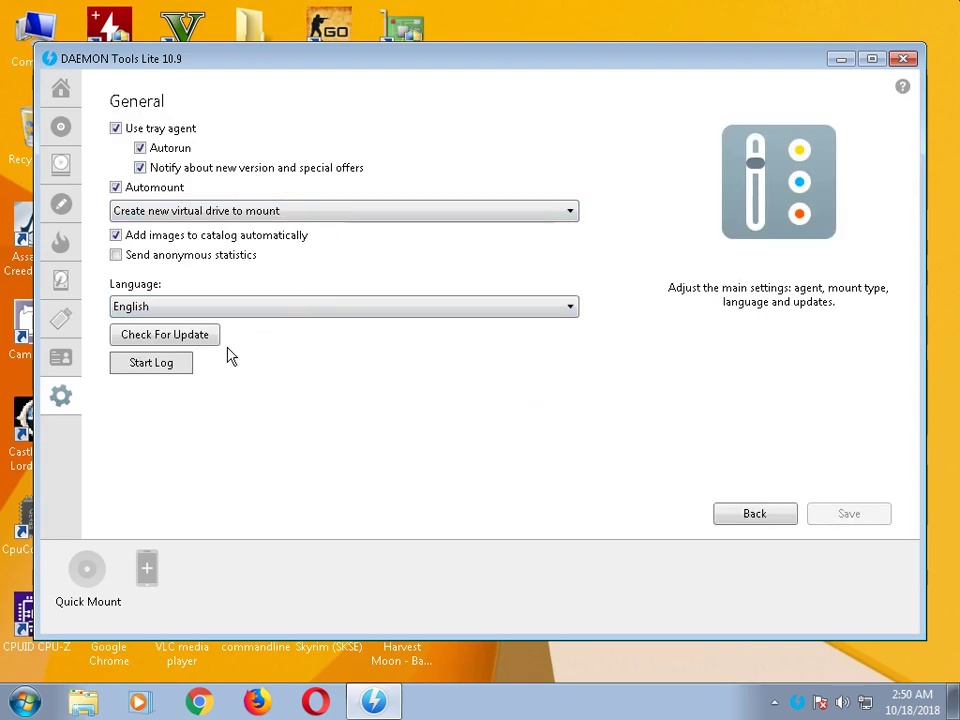
pyautogui.click(70, 403)
# Check the Integration file associations, leaving the tc association ticked
pyautogui.click(336, 323)
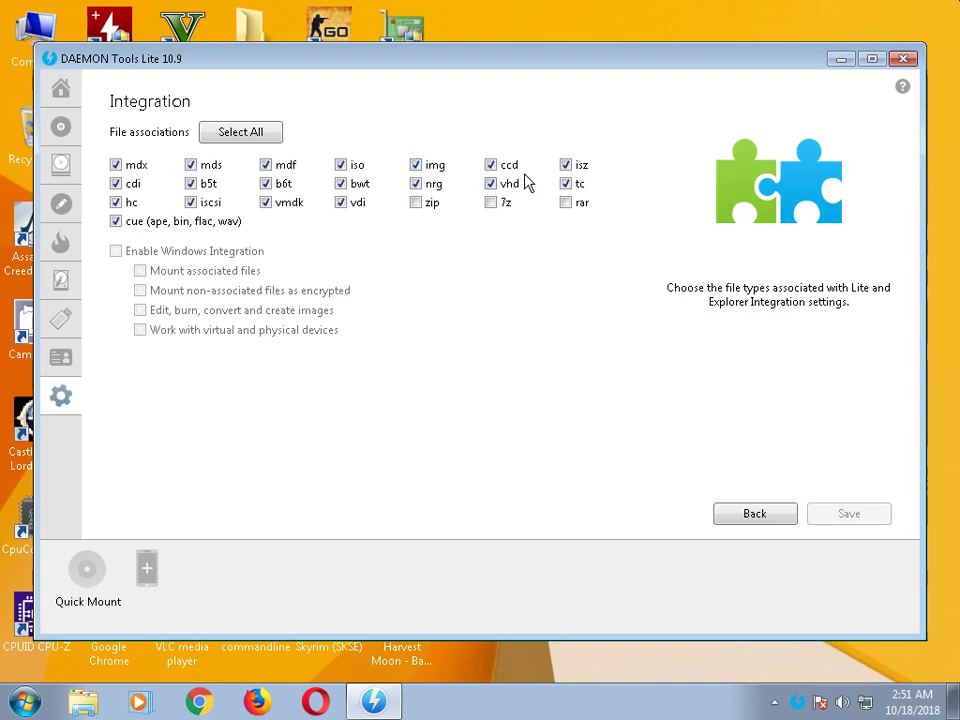
pyautogui.click(565, 184)
pyautogui.click(565, 184)
pyautogui.click(74, 390)
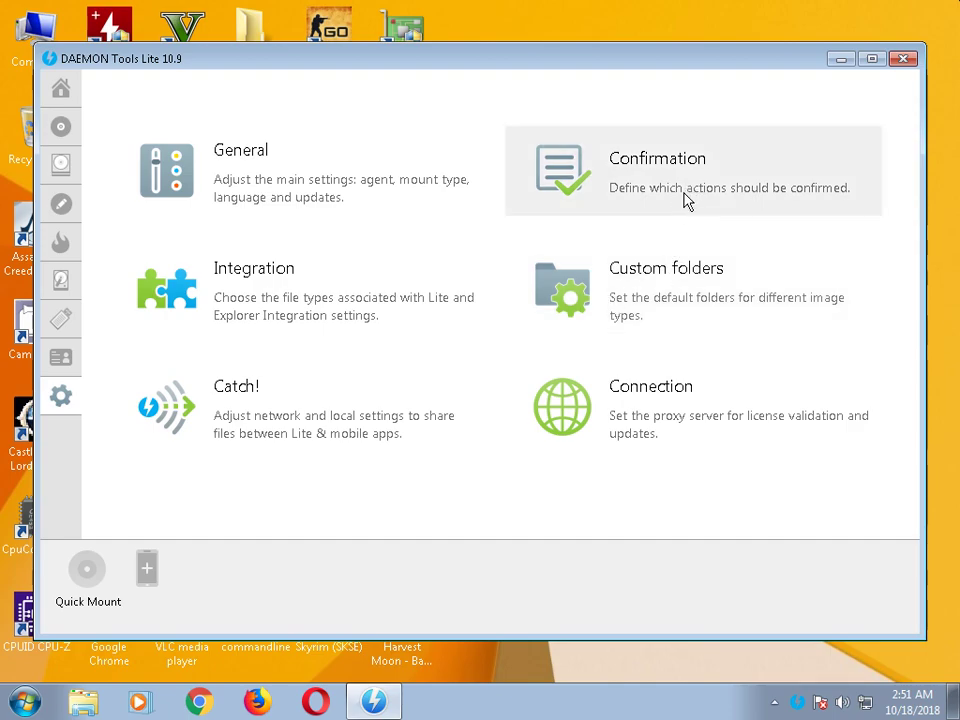
# View the Custom folders, Confirmation, Catch! and Connection settings pages, then return Home
pyautogui.click(703, 306)
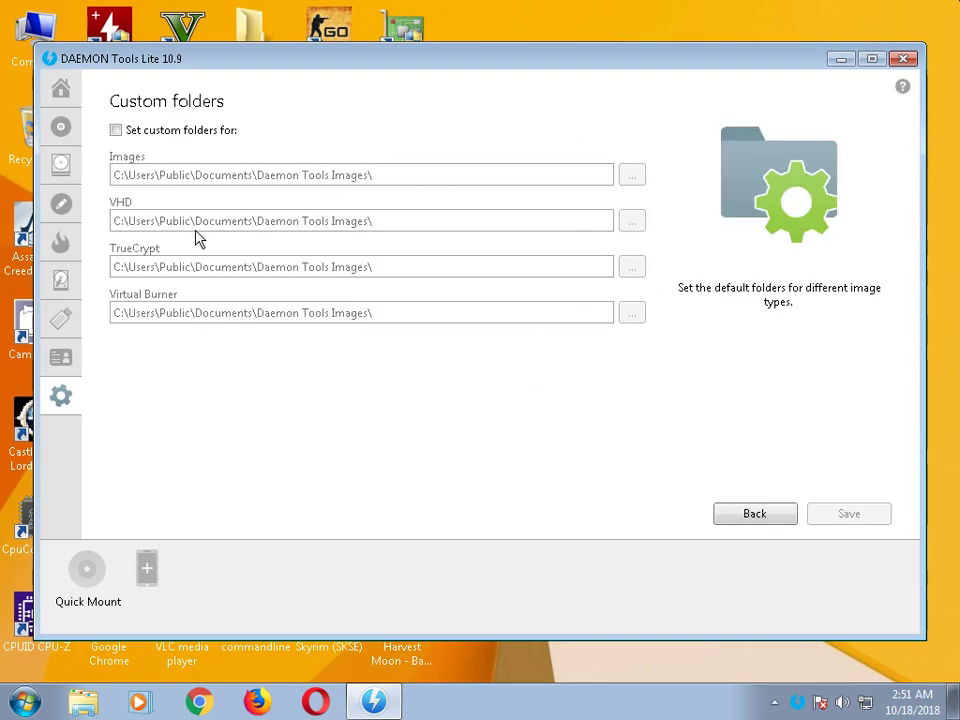
pyautogui.click(58, 396)
pyautogui.click(695, 192)
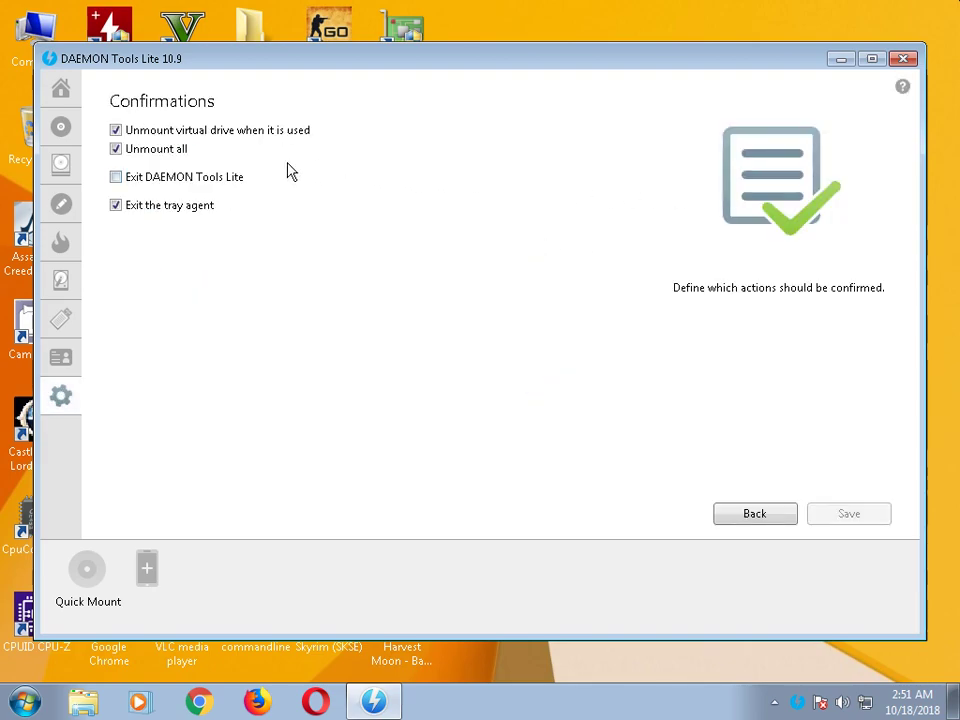
pyautogui.click(60, 395)
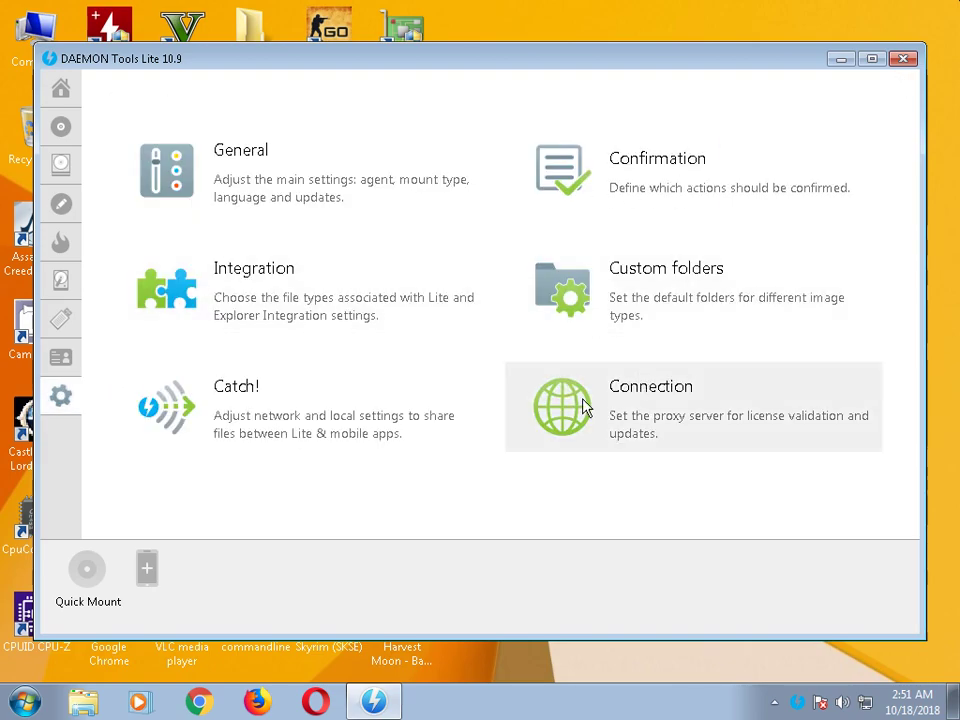
pyautogui.click(246, 420)
pyautogui.click(60, 395)
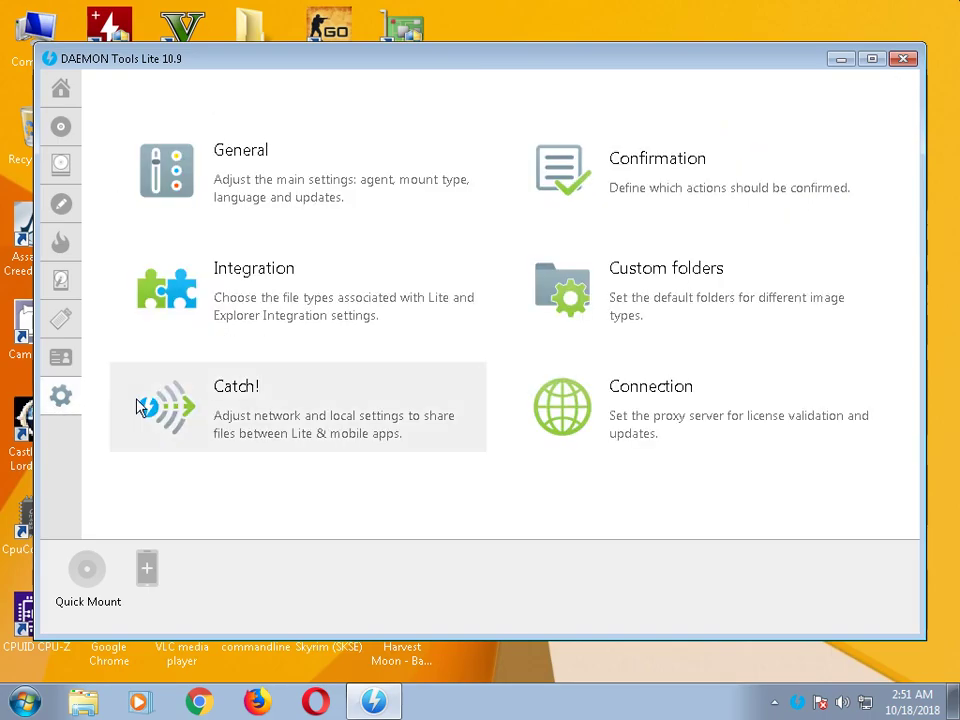
pyautogui.click(643, 414)
pyautogui.click(60, 395)
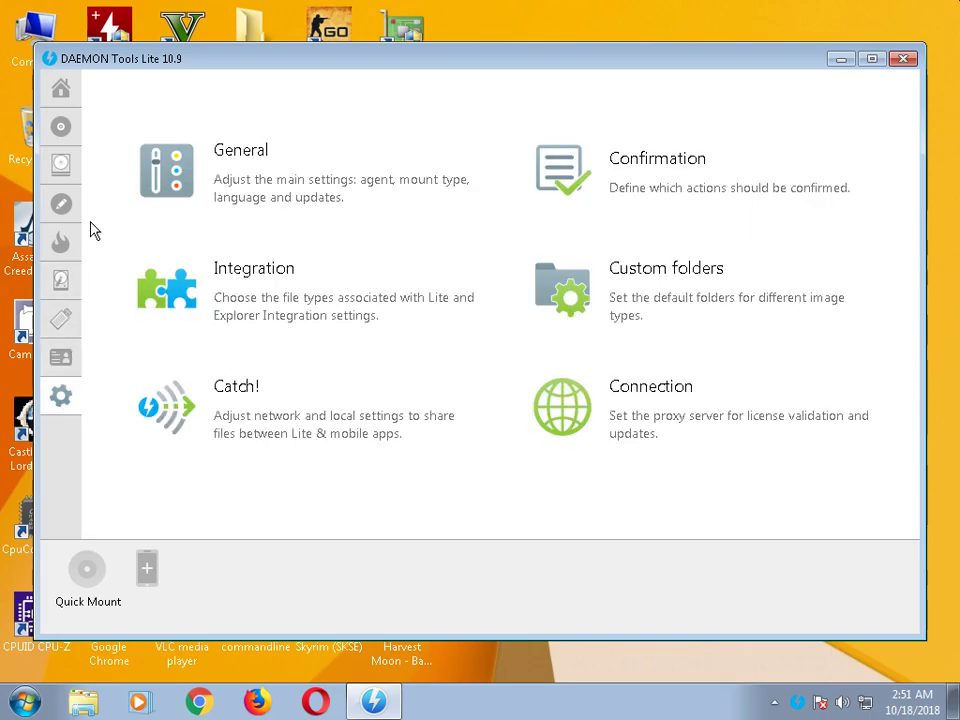
pyautogui.click(60, 90)
# Switch between the Images catalog, Home and the License page
pyautogui.click(60, 127)
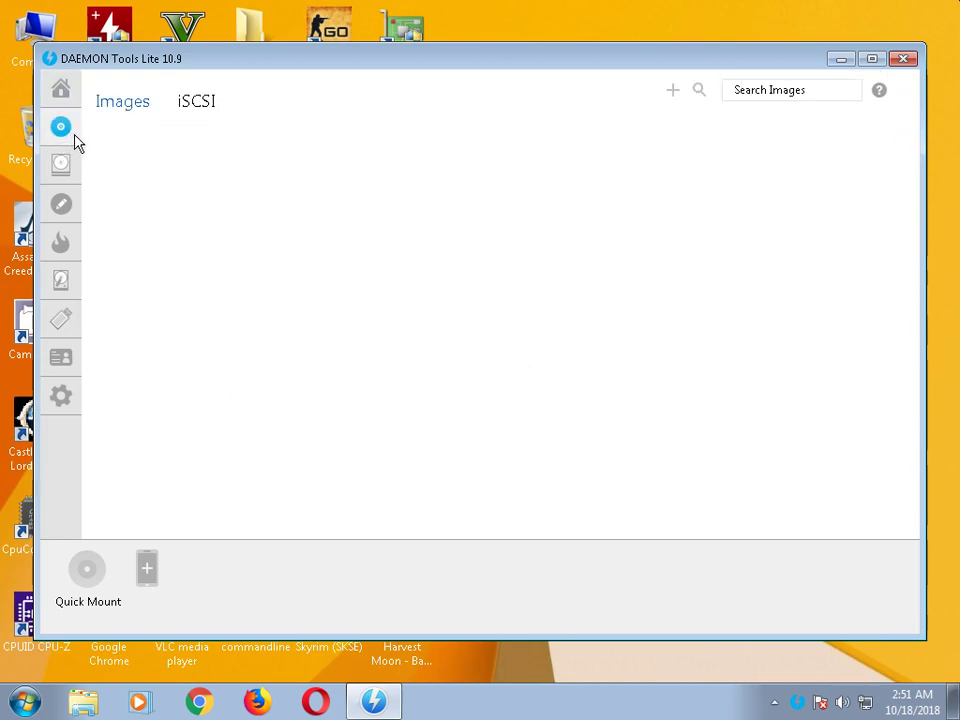
pyautogui.click(62, 92)
pyautogui.click(60, 127)
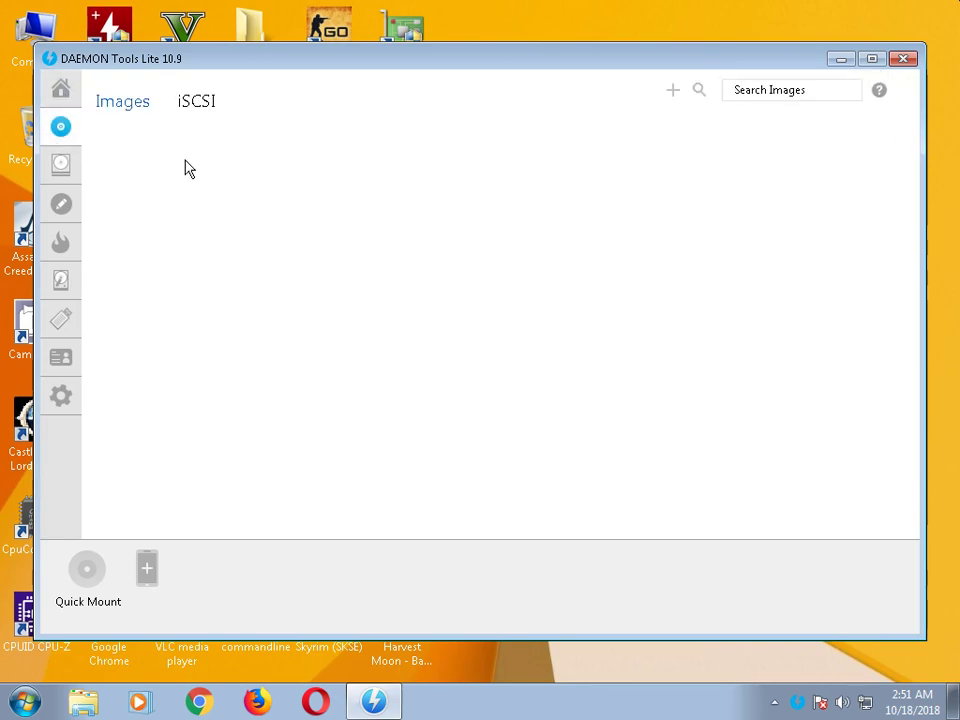
pyautogui.click(206, 112)
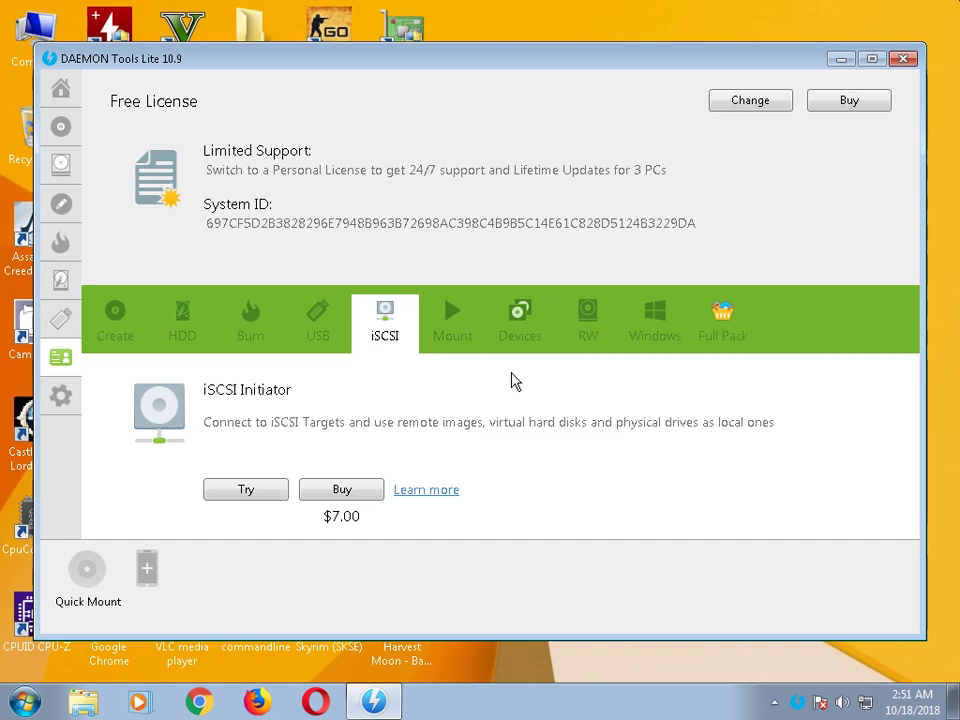
pyautogui.click(61, 88)
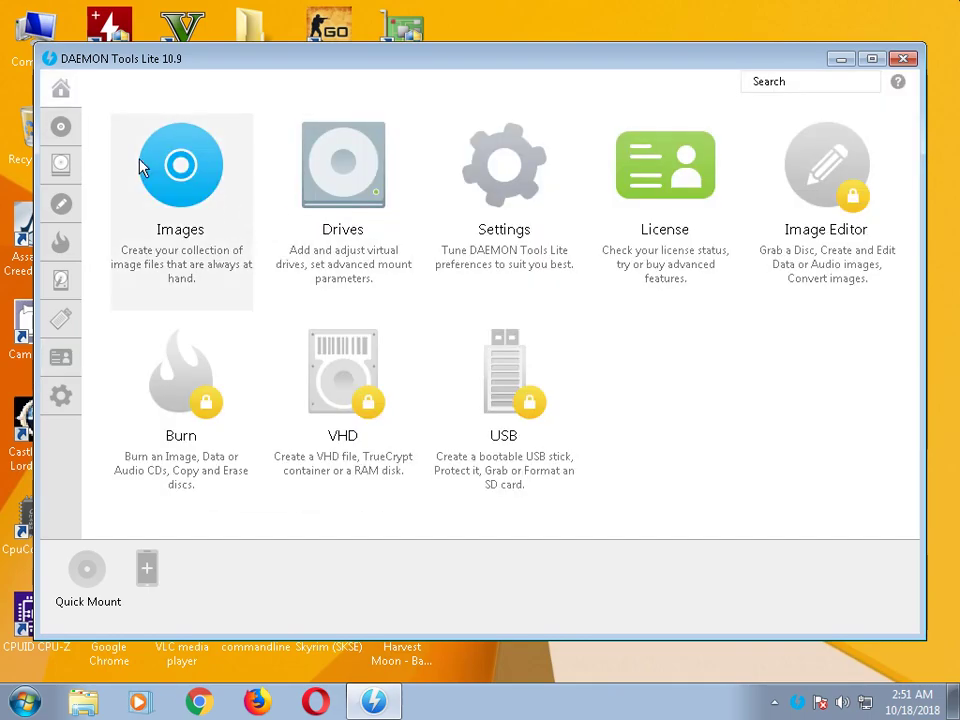
# Check the file association settings again, then show the empty Images catalog
pyautogui.click(62, 398)
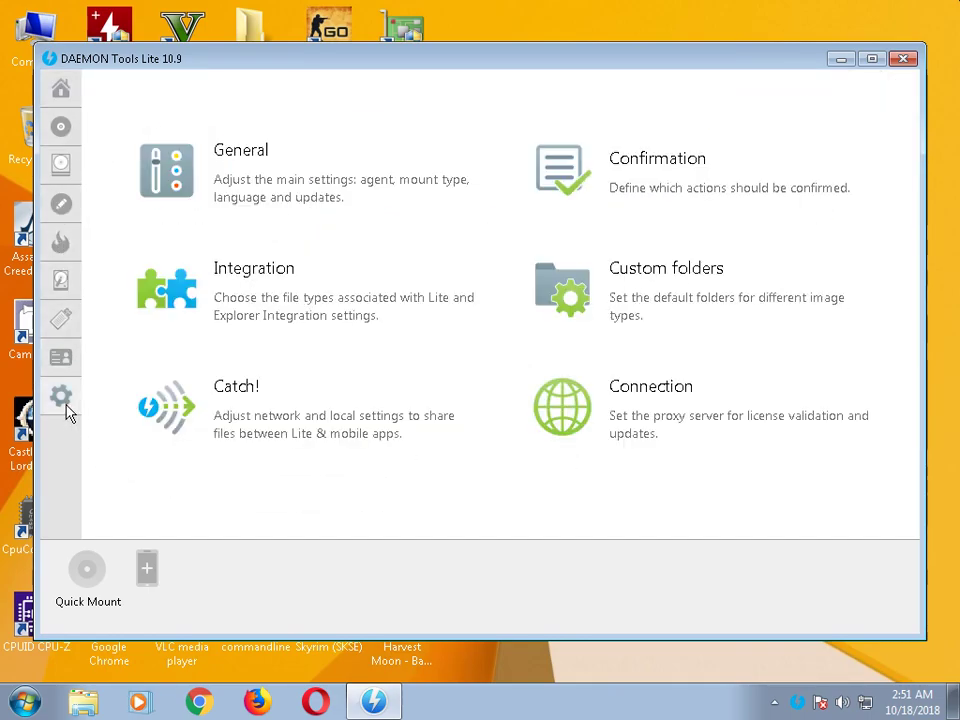
pyautogui.click(236, 285)
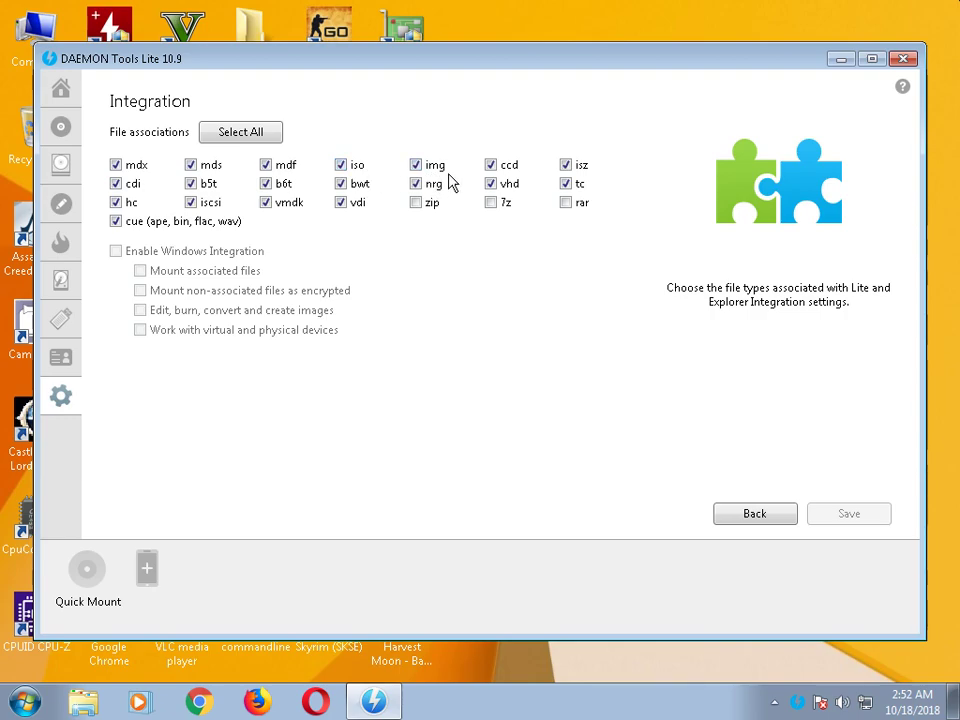
pyautogui.click(61, 88)
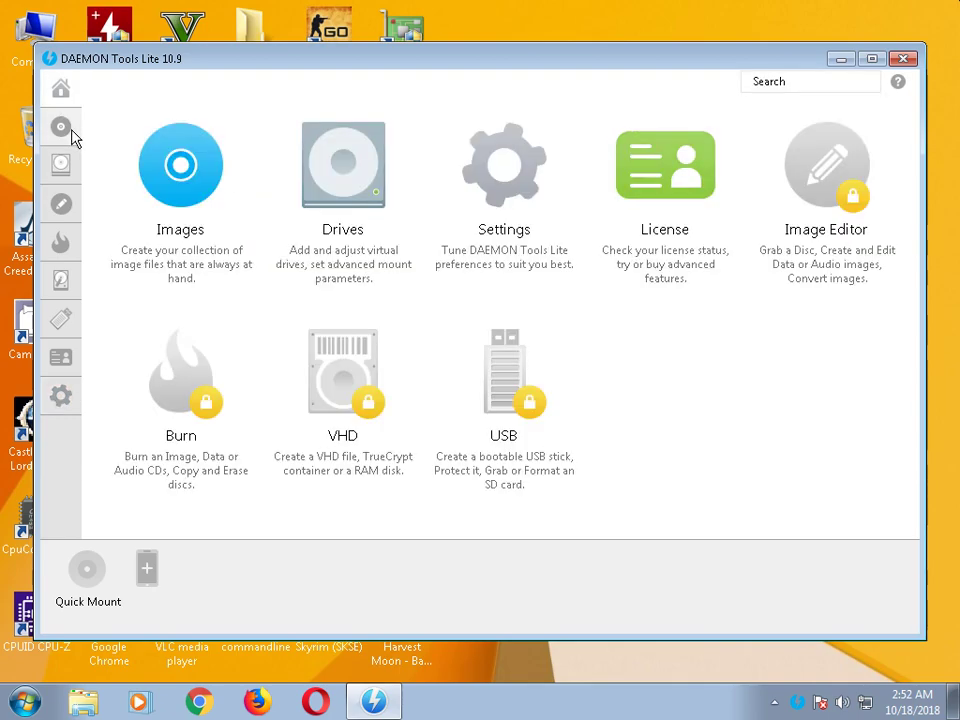
pyautogui.click(71, 130)
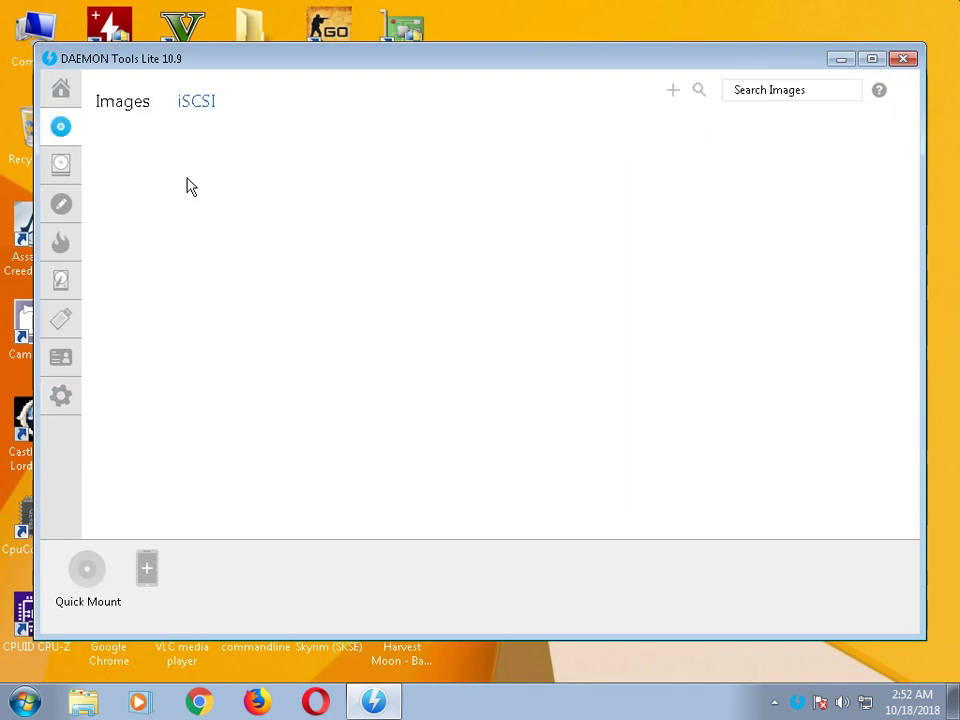
# Add the Harvest Moon - Back to Nature (USA) CUE file through +, mounting it on F:
pyautogui.click(673, 93)
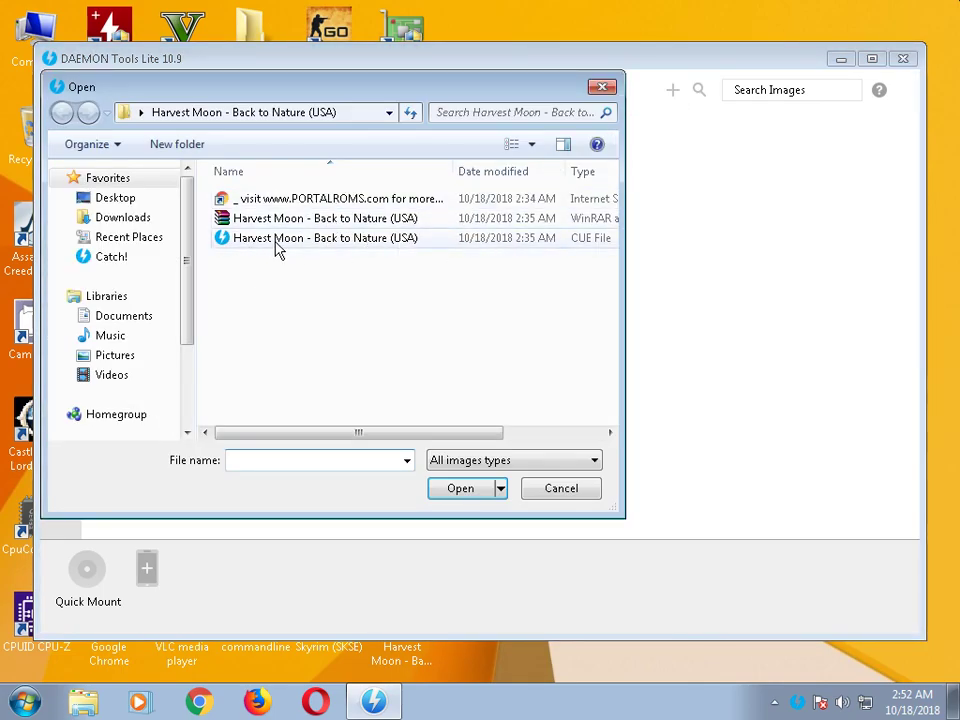
pyautogui.click(277, 249)
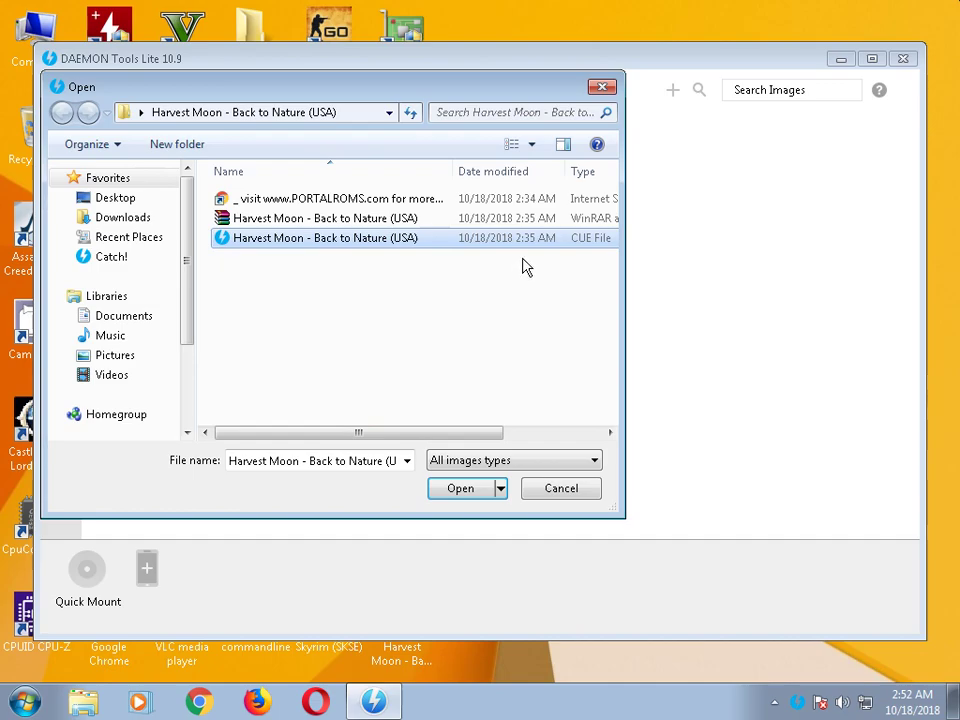
pyautogui.moveTo(470, 432); pyautogui.dragTo(364, 422)
pyautogui.doubleClick(416, 248)
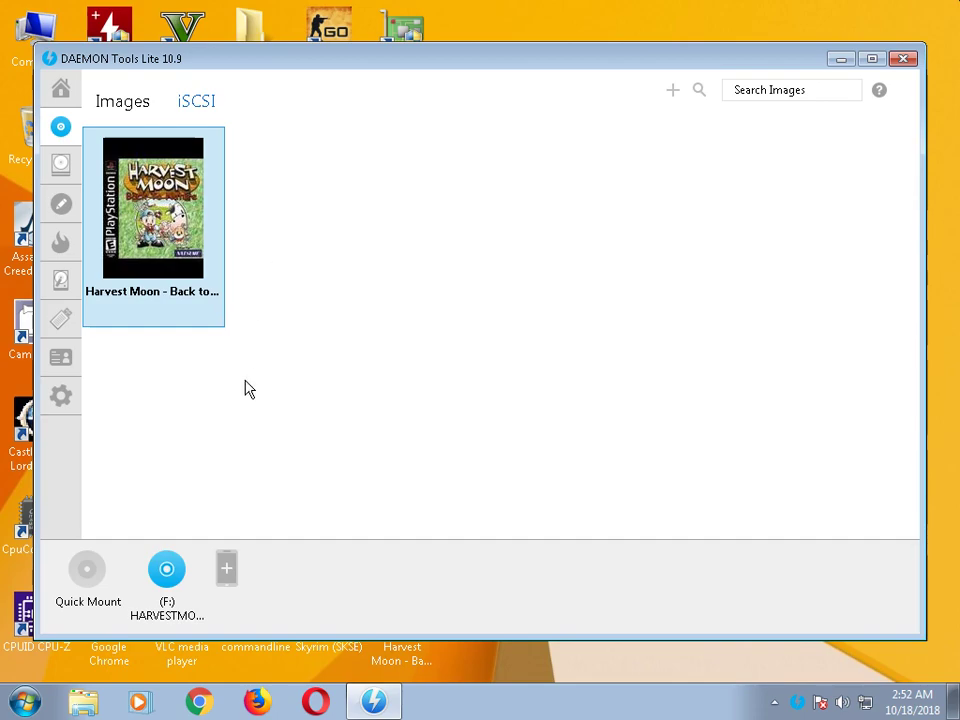
# Minimize DAEMON Tools and open Explorer's Computer view of the drives
pyautogui.moveTo(167, 600)
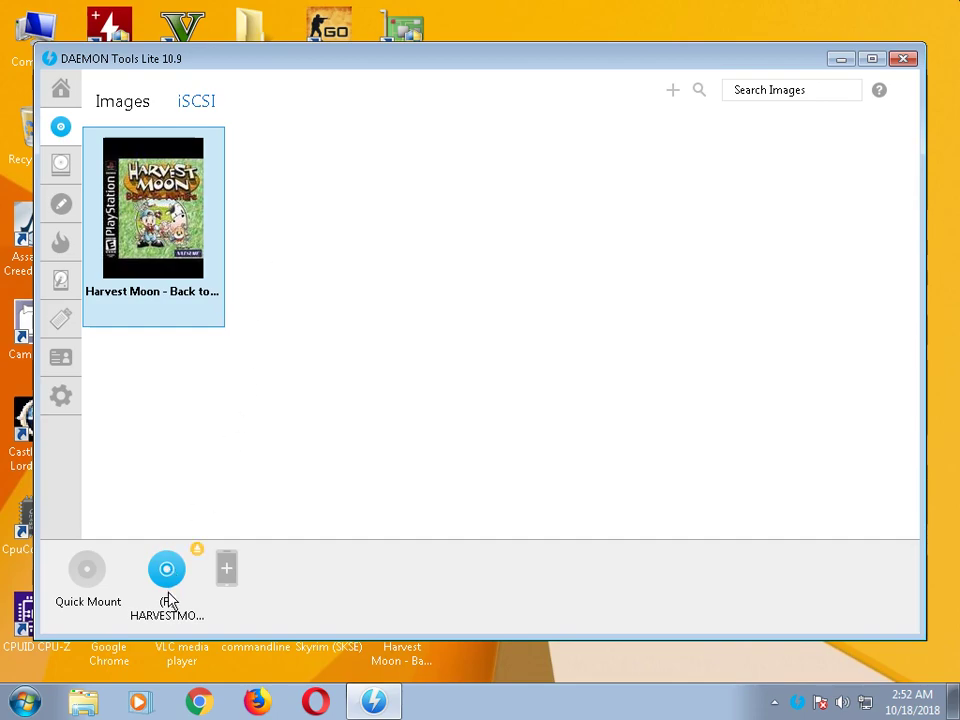
pyautogui.click(380, 700)
pyautogui.click(83, 700)
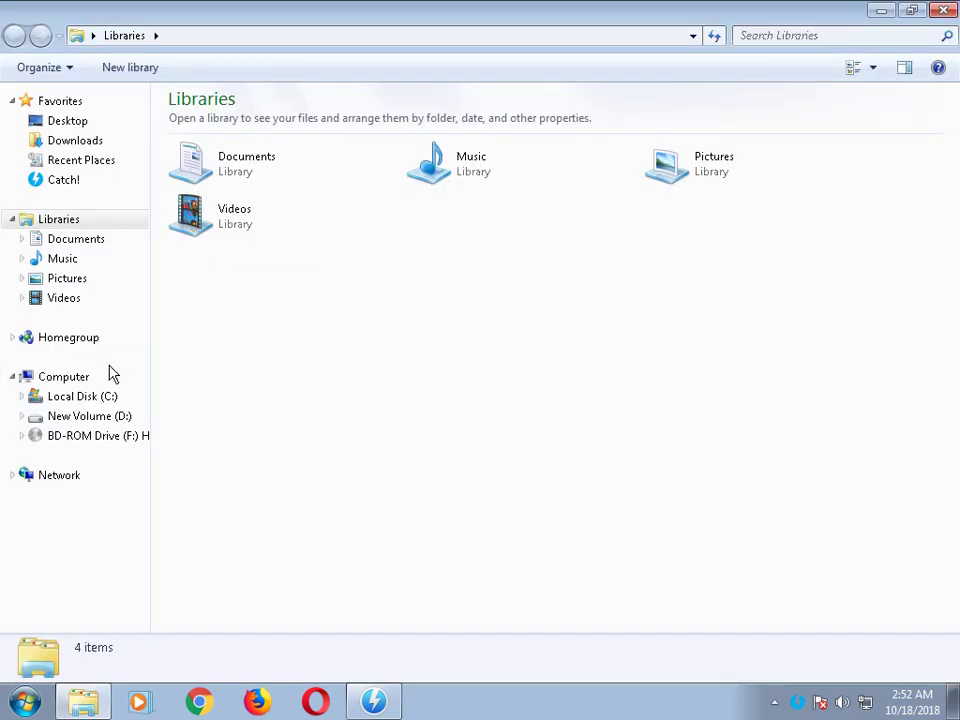
pyautogui.click(101, 378)
# Browse the HARVESTMOON F: drive and its STR folder, then go back and close Explorer
pyautogui.click(517, 230)
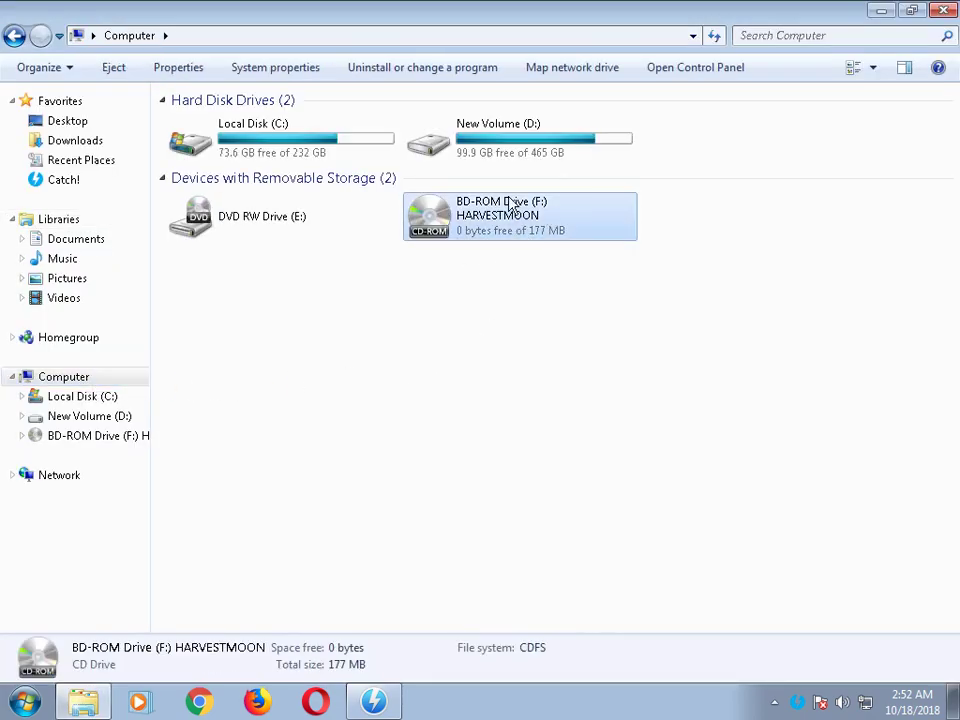
pyautogui.doubleClick(493, 227)
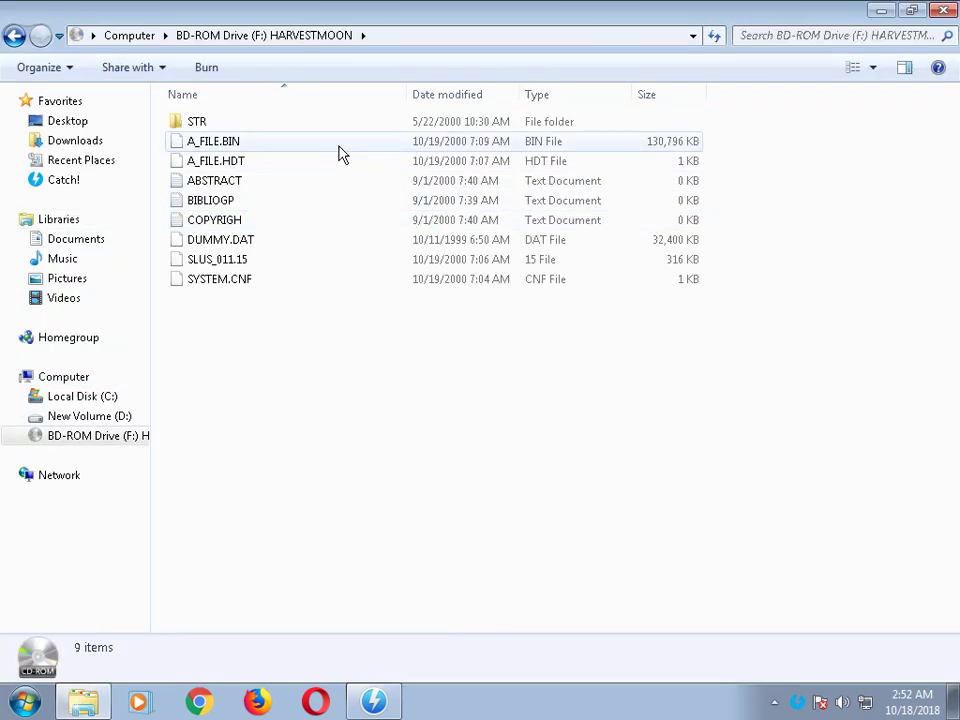
pyautogui.doubleClick(216, 120)
pyautogui.click(14, 37)
pyautogui.click(14, 37)
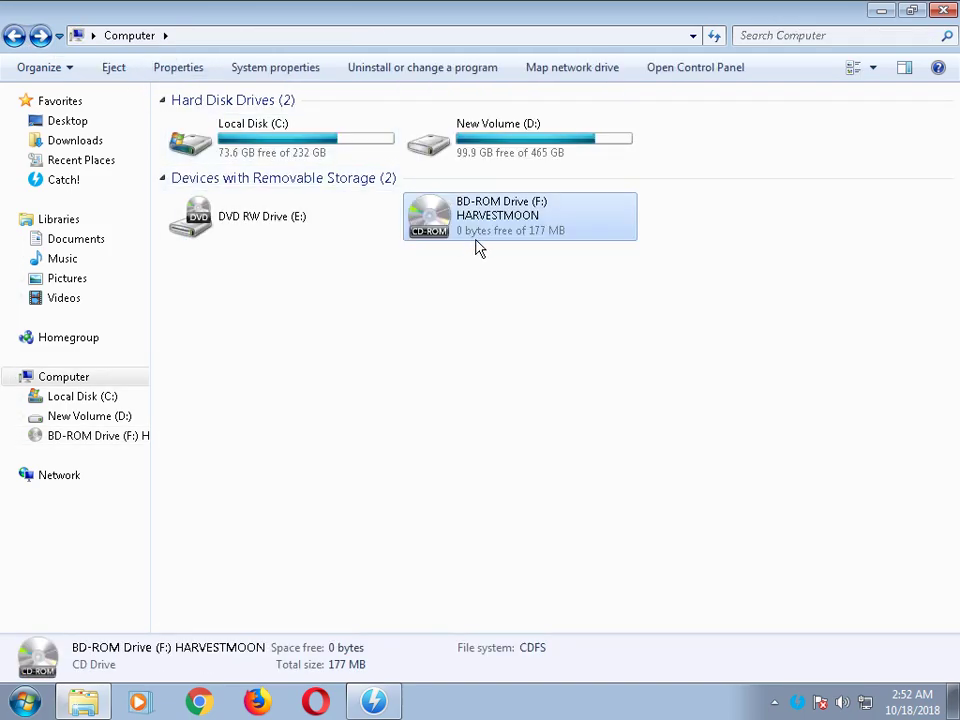
pyautogui.click(448, 274)
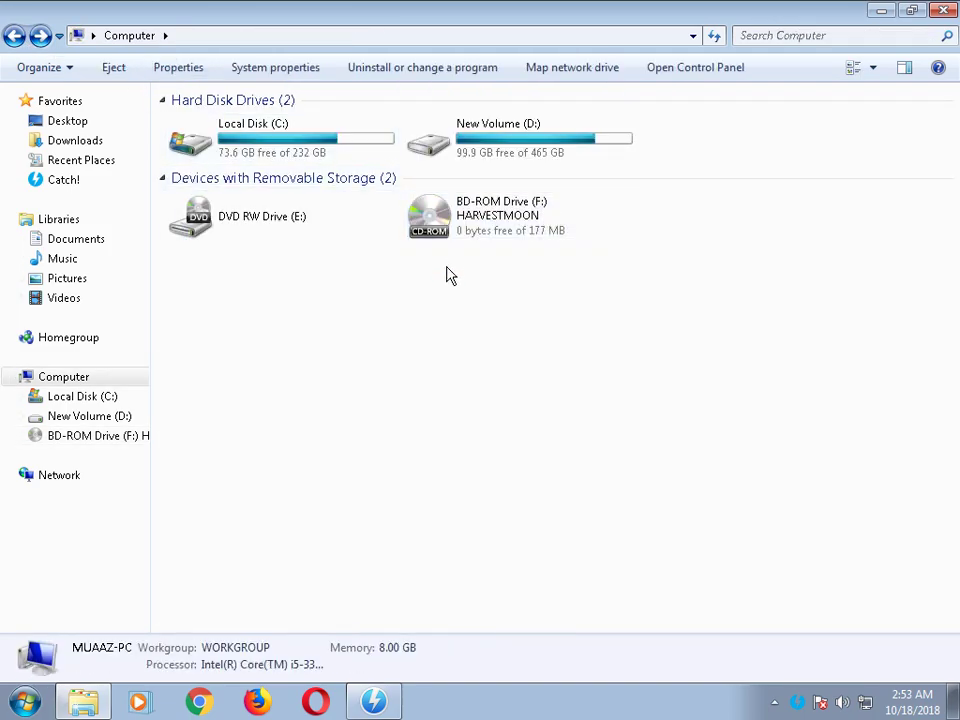
pyautogui.click(942, 12)
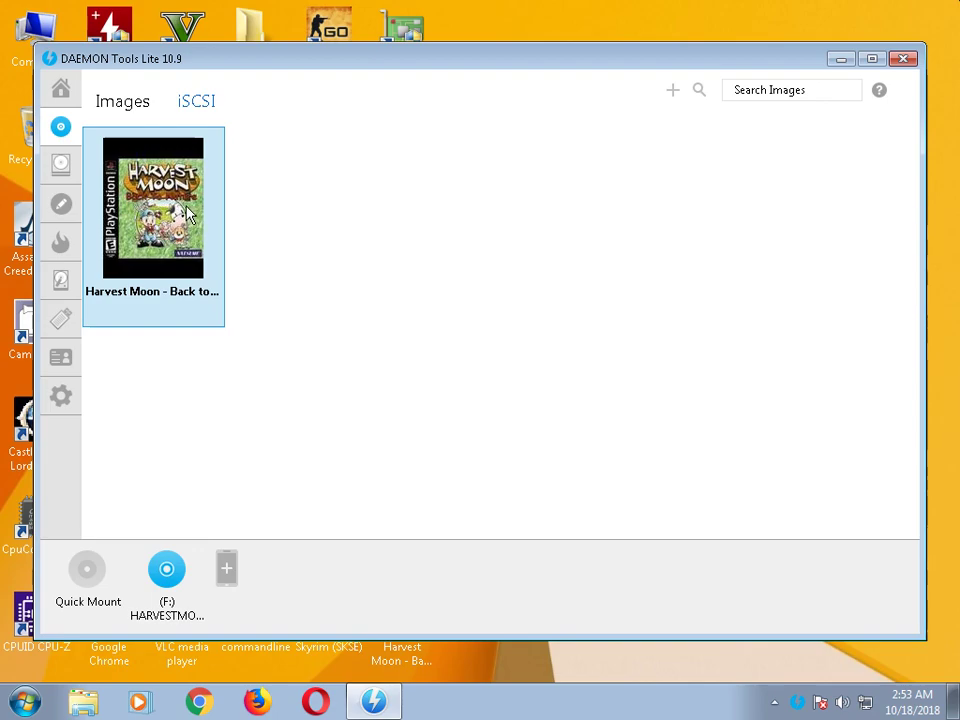
# Unmount the image with Ctrl+Alt+Shift+U and remove the F: virtual drive
pyautogui.hotkey('ctrl', 'alt', 'shift', 'u')
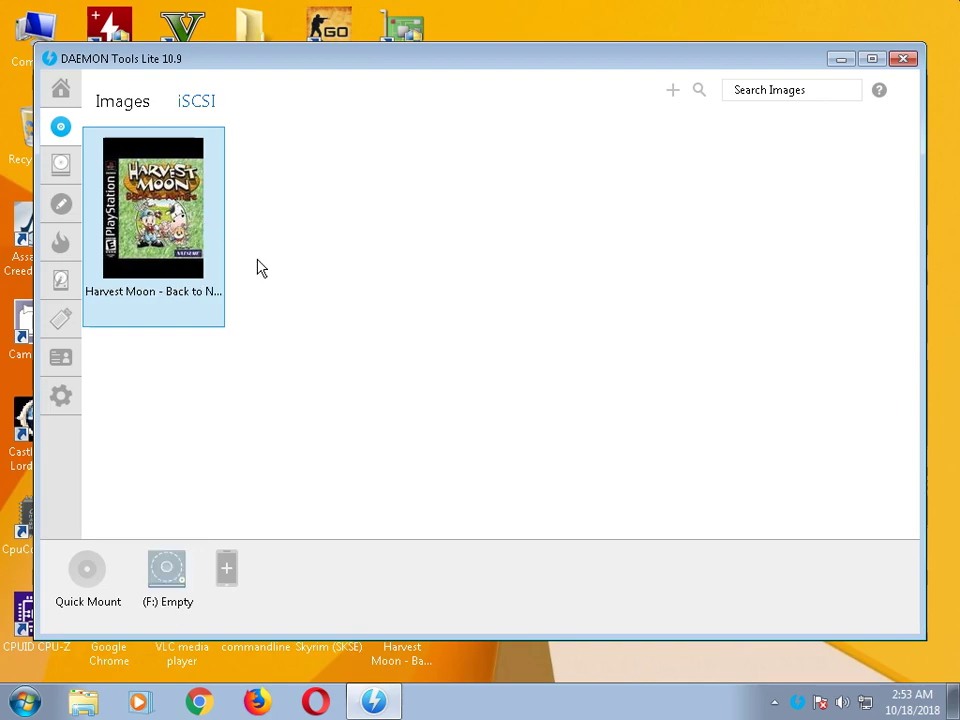
pyautogui.moveTo(182, 588)
pyautogui.click(198, 551)
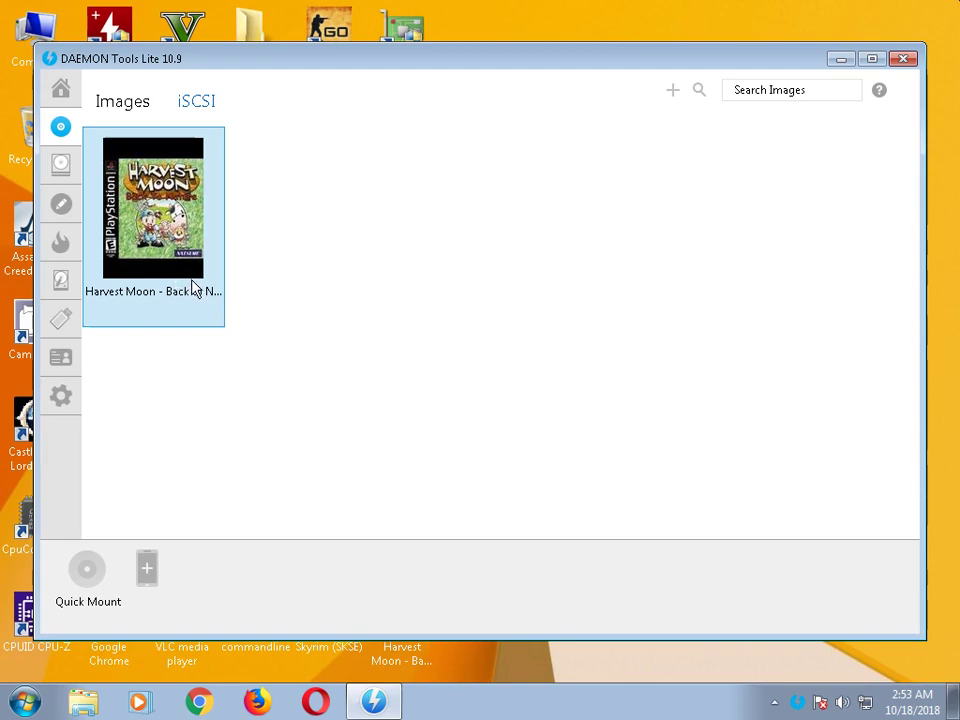
# Quick Mount the Harvest Moon CUE file, then unmount it and remove F: again
pyautogui.click(86, 578)
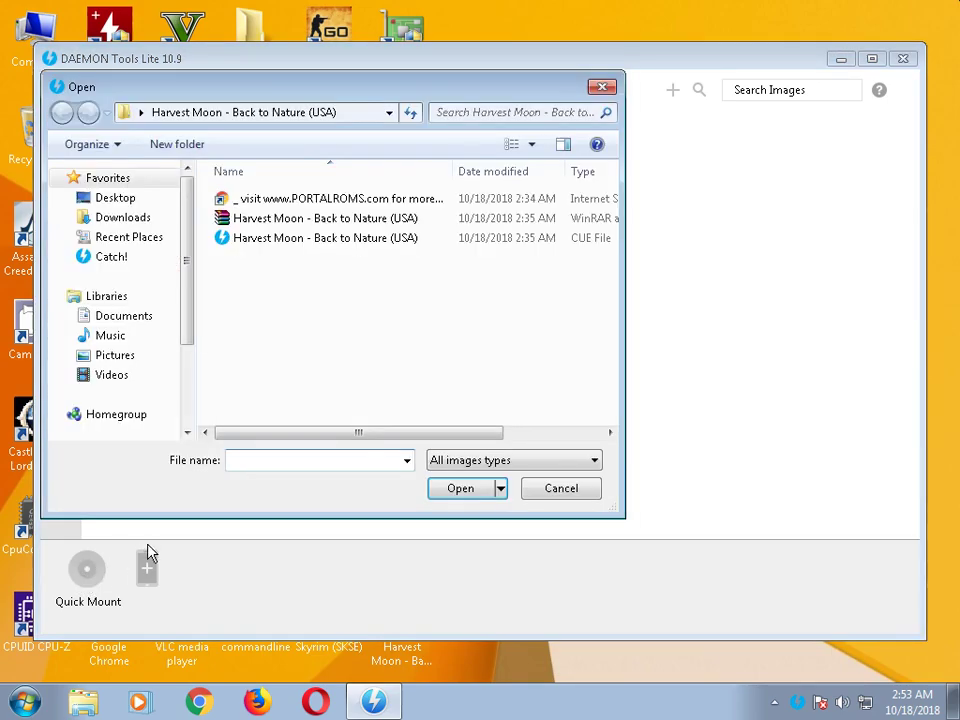
pyautogui.doubleClick(439, 240)
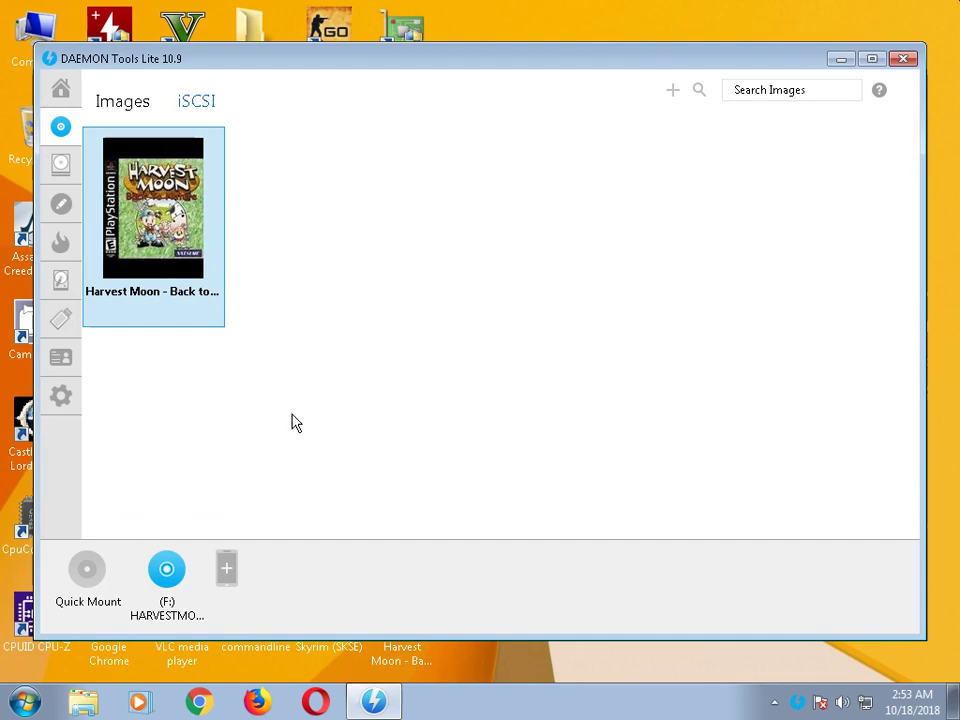
pyautogui.click(197, 553)
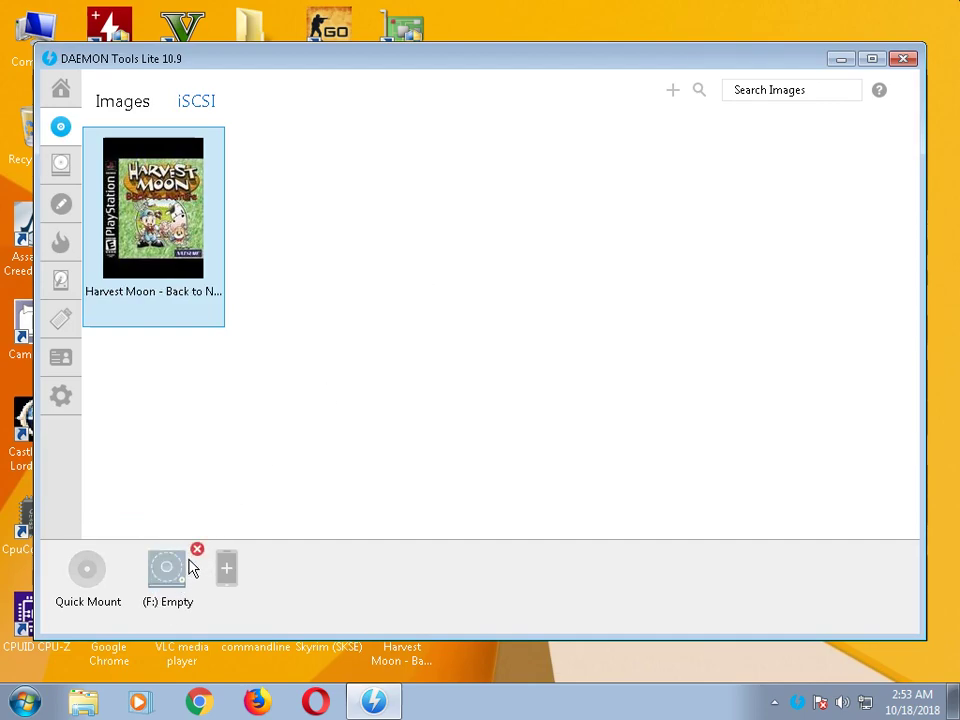
pyautogui.click(195, 549)
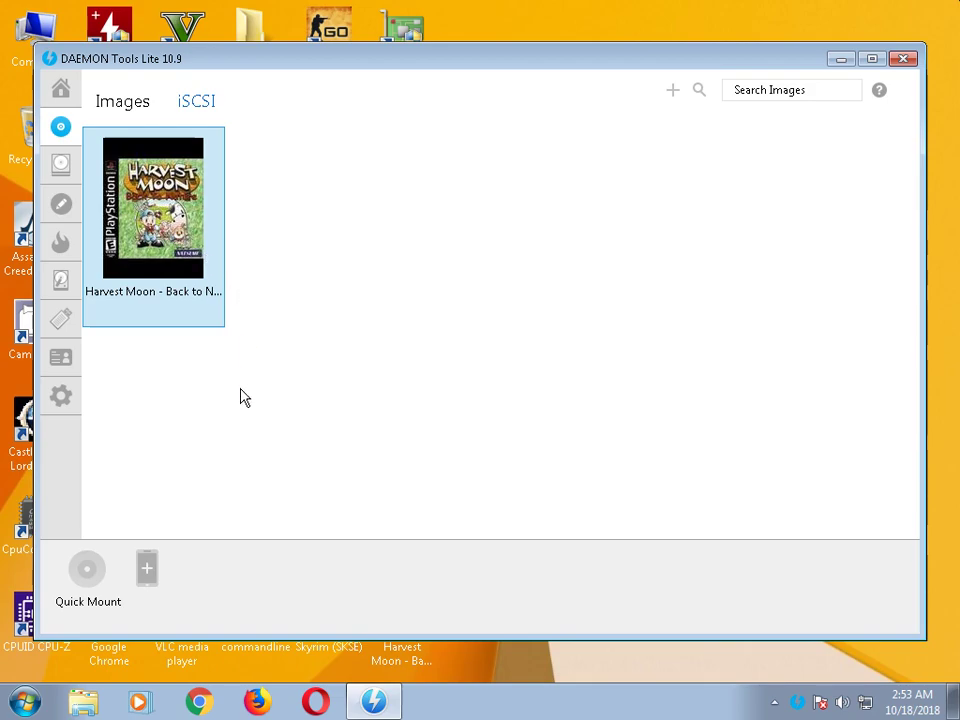
# Delete the Harvest Moon image, confirm with Ok, re-add its CUE file, and return to Images
pyautogui.press('Delete')
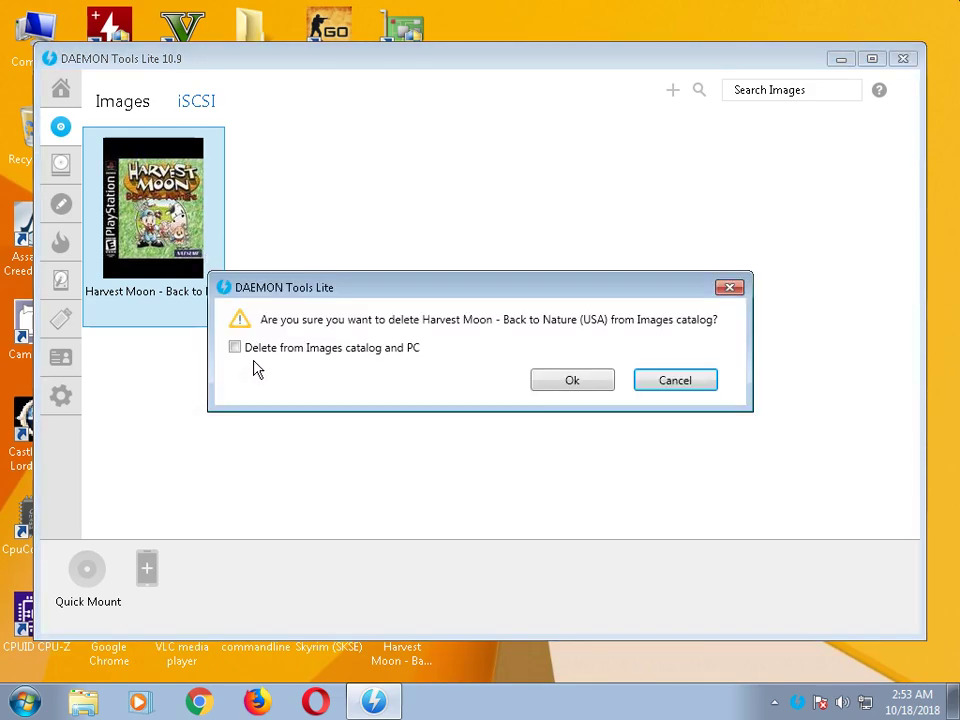
pyautogui.click(572, 381)
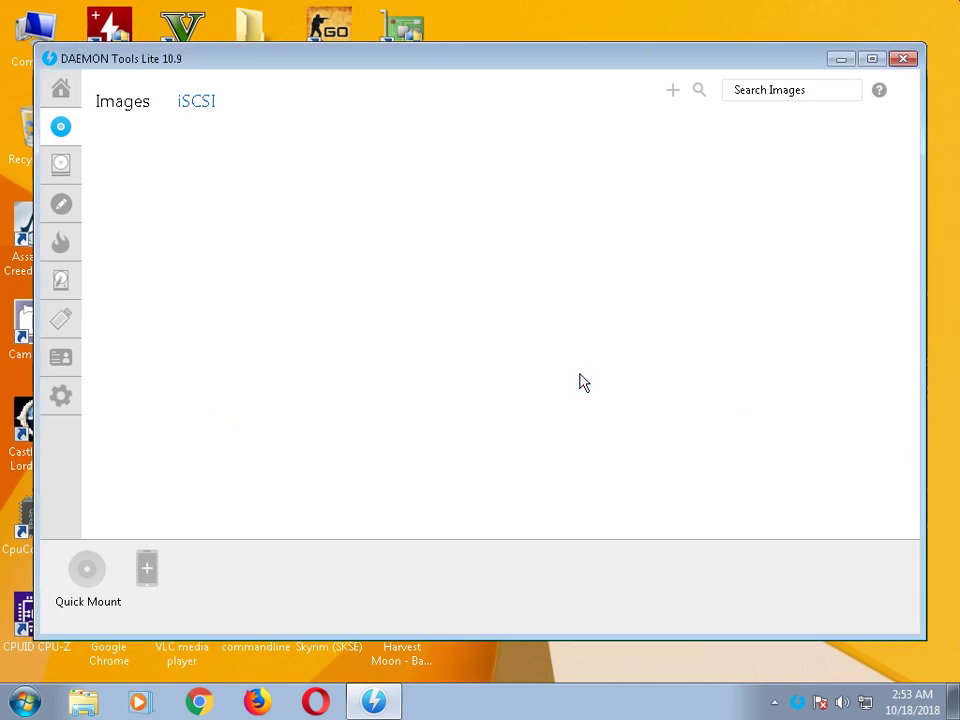
pyautogui.click(673, 91)
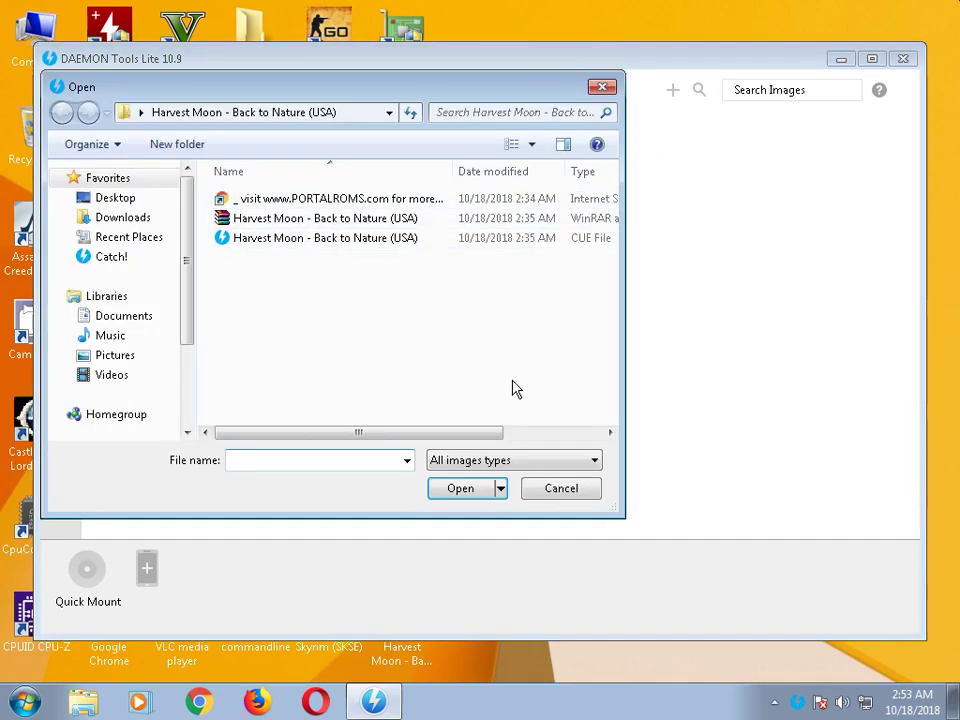
pyautogui.click(557, 461)
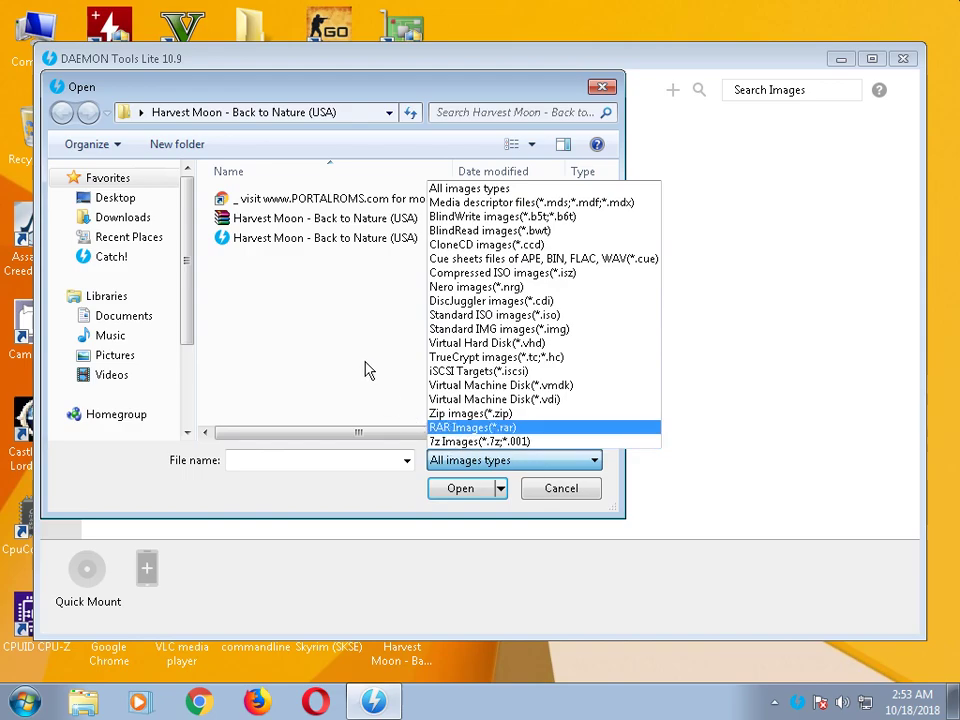
pyautogui.click(354, 326)
pyautogui.doubleClick(360, 240)
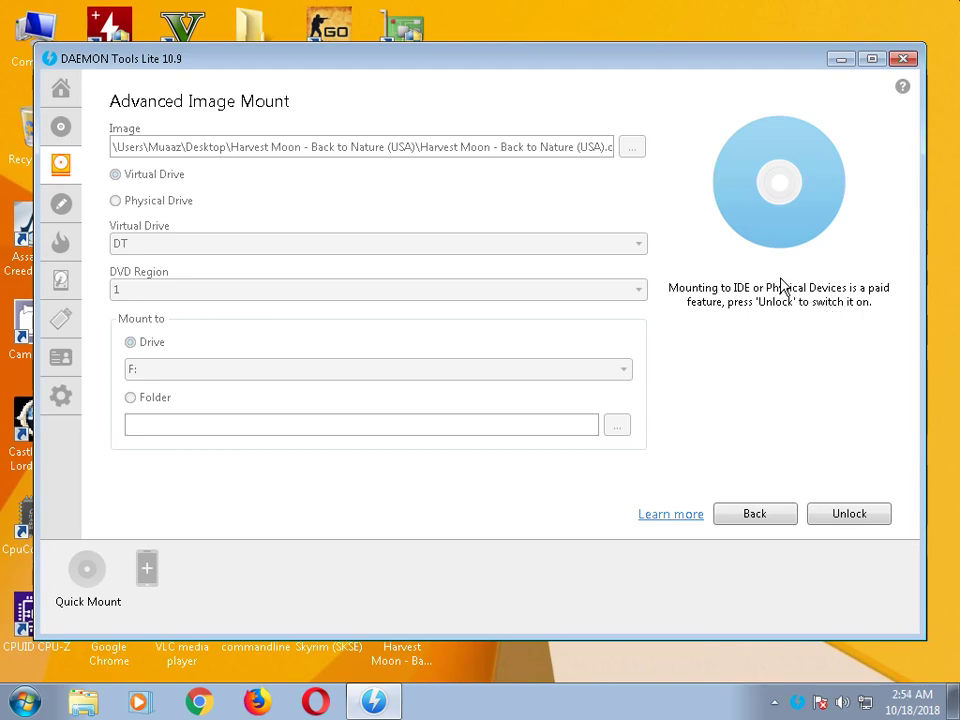
pyautogui.click(62, 126)
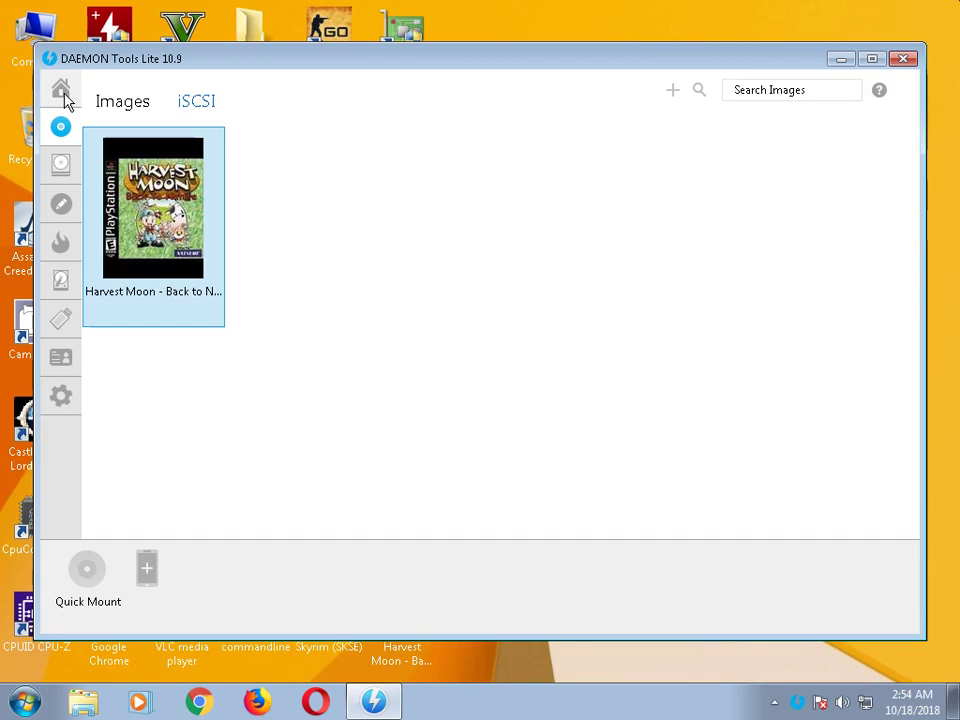
# Mount the Harvest Moon image on F: from the catalog, cancelling a Quick Mount file picker
pyautogui.click(62, 92)
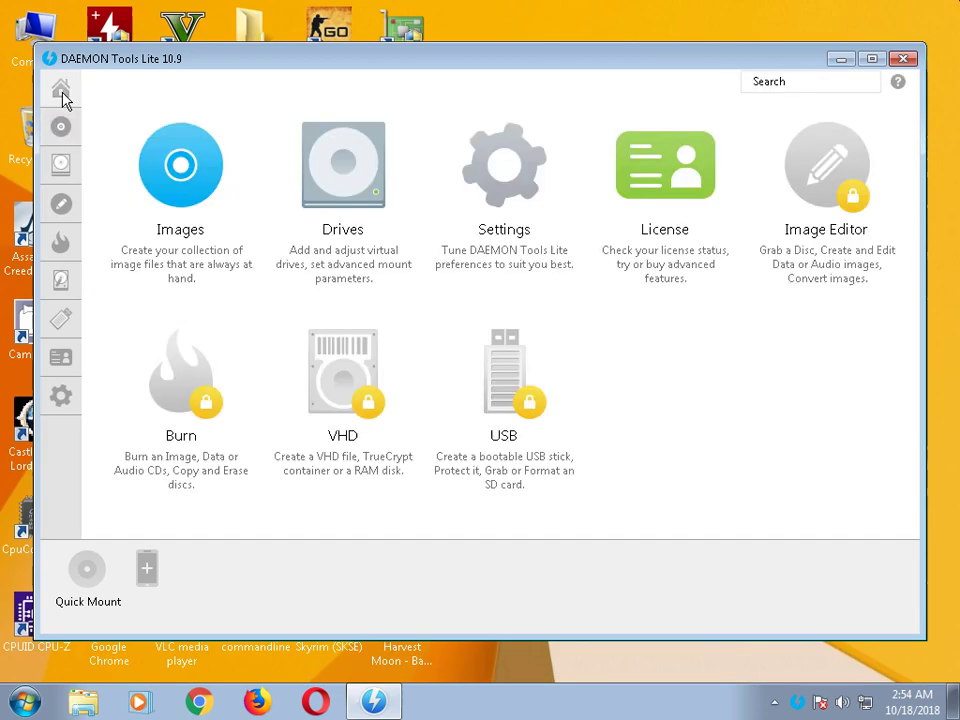
pyautogui.click(62, 127)
pyautogui.doubleClick(173, 199)
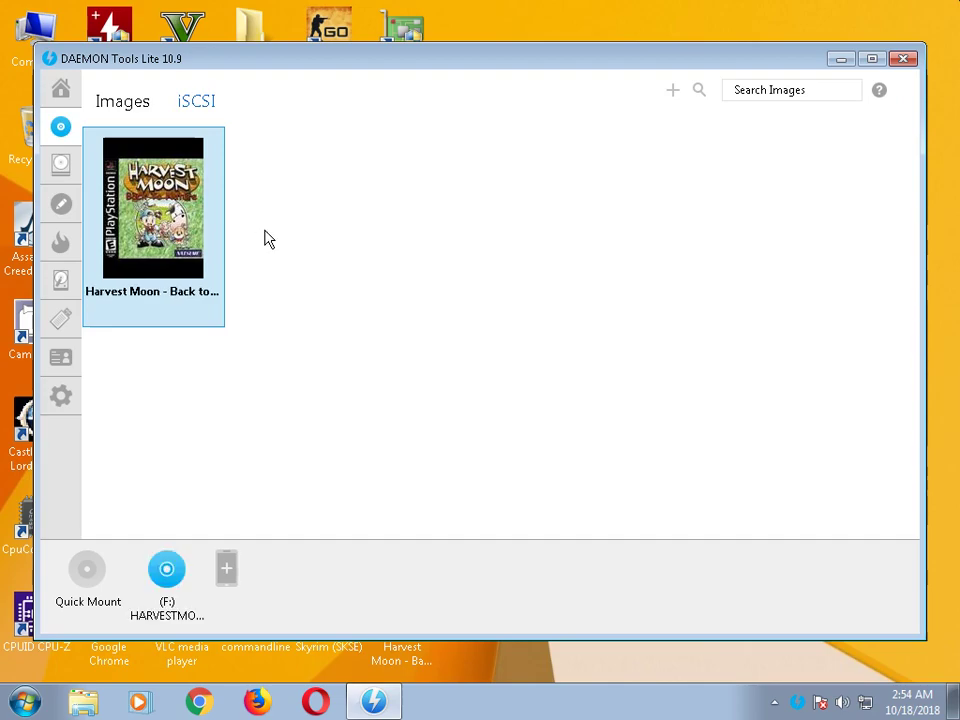
pyautogui.click(84, 576)
pyautogui.click(557, 493)
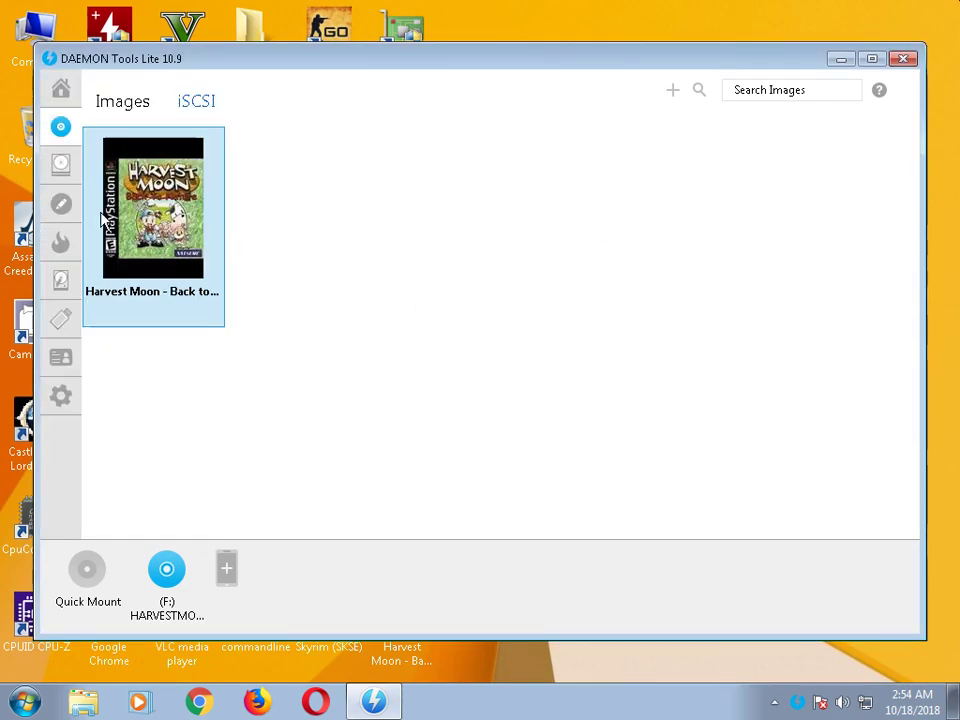
# Browse the Drives, Home, Image Editor and Burn pages, then open Disc Burn's $6.00 licence
pyautogui.click(61, 166)
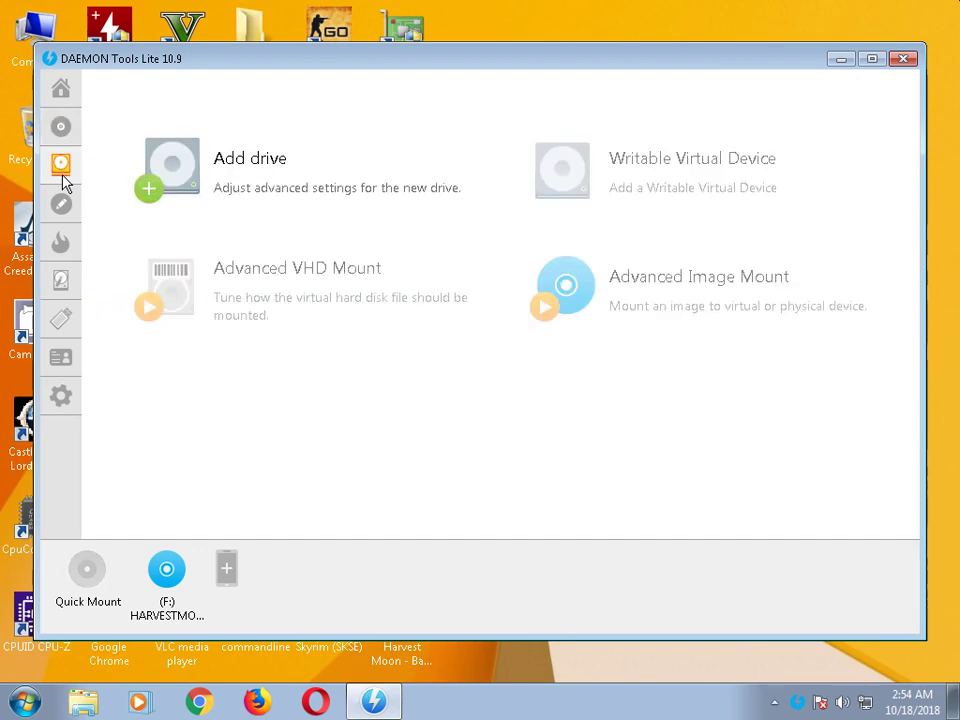
pyautogui.click(61, 127)
pyautogui.click(61, 89)
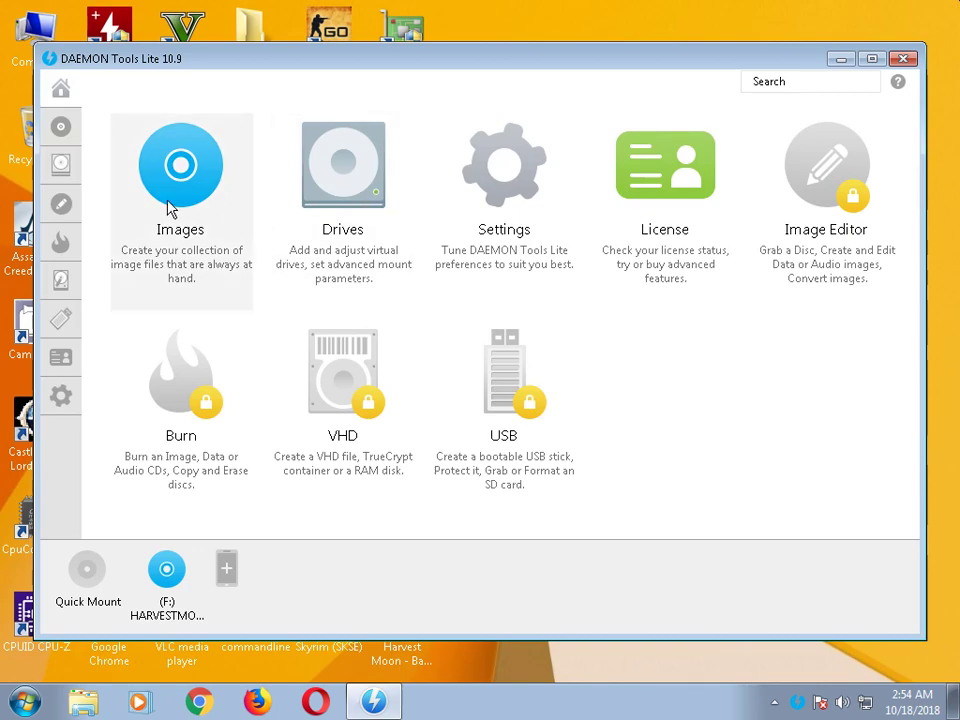
pyautogui.click(61, 204)
pyautogui.click(61, 164)
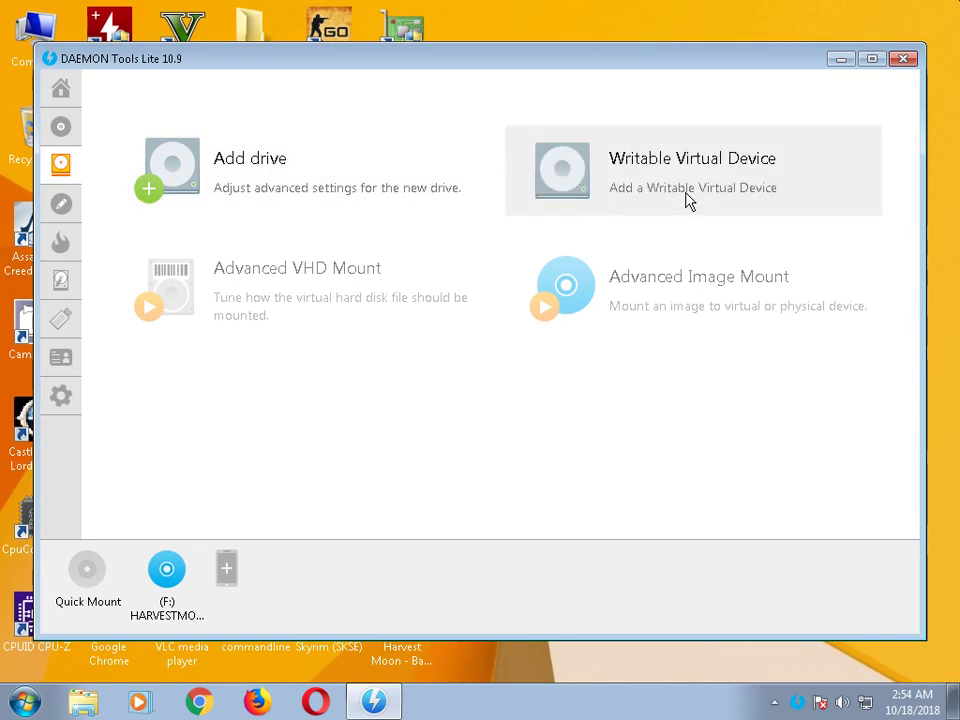
pyautogui.click(61, 242)
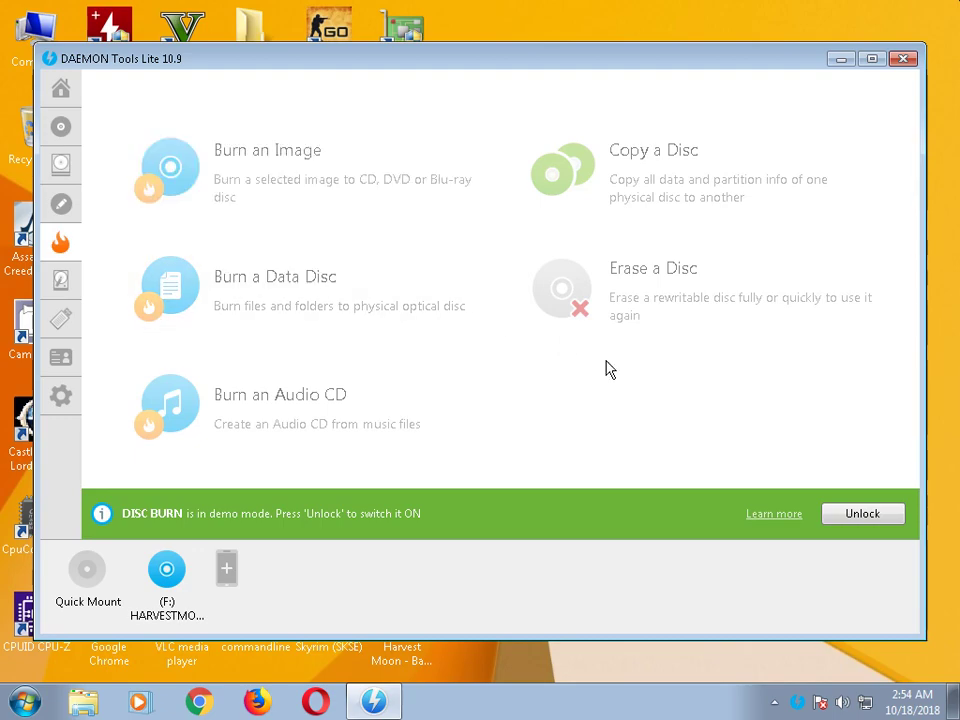
pyautogui.click(872, 515)
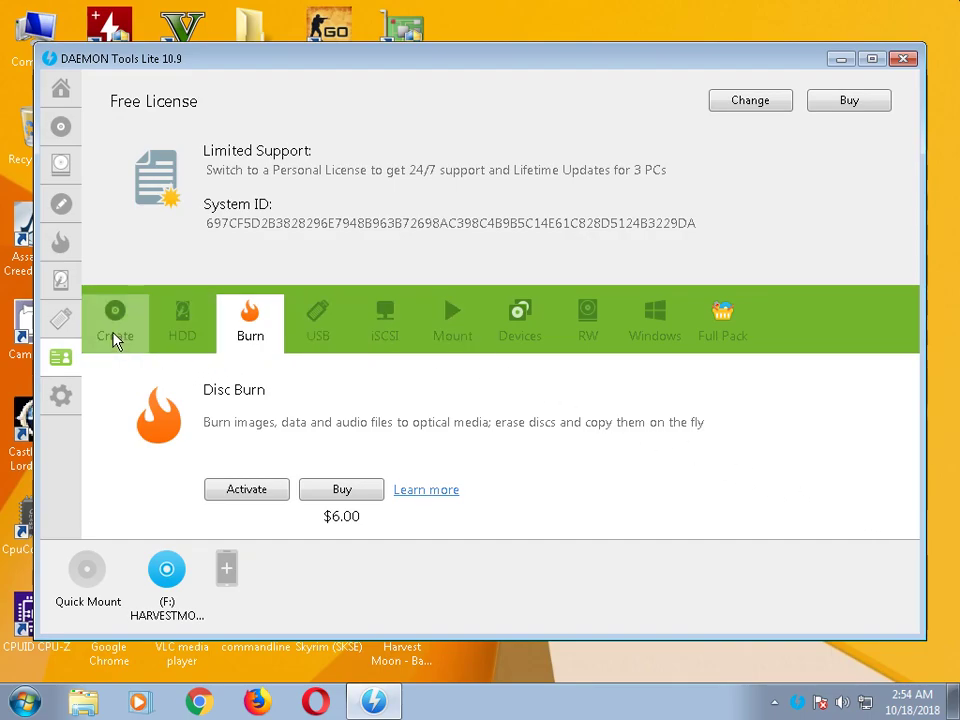
# View the Virtual HDD licence offer, then return to the Images catalog
pyautogui.moveTo(600, 343)
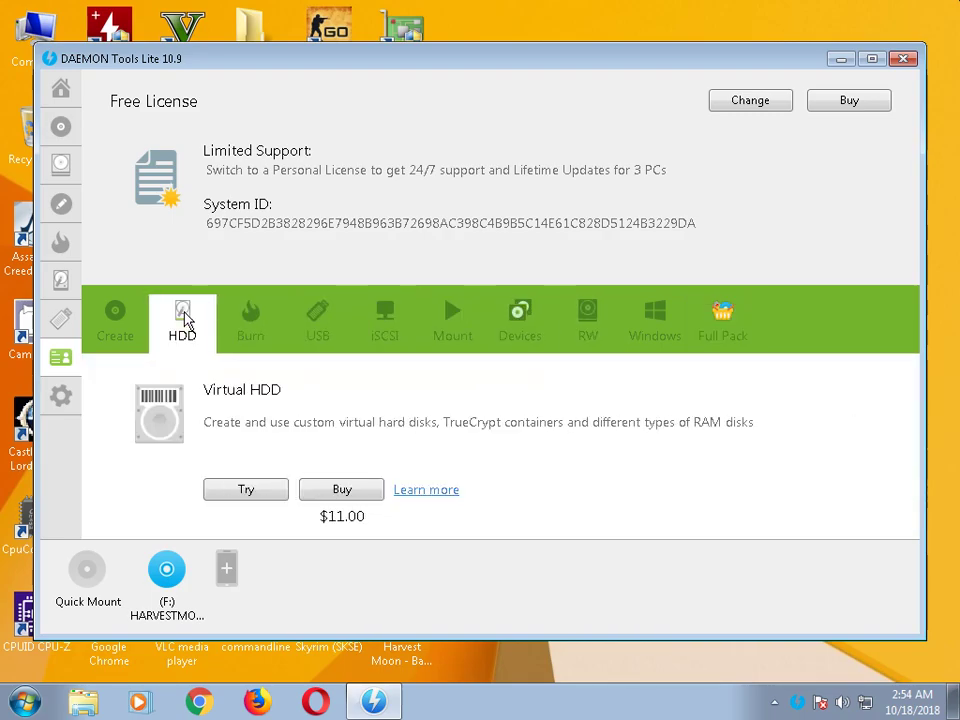
pyautogui.click(61, 282)
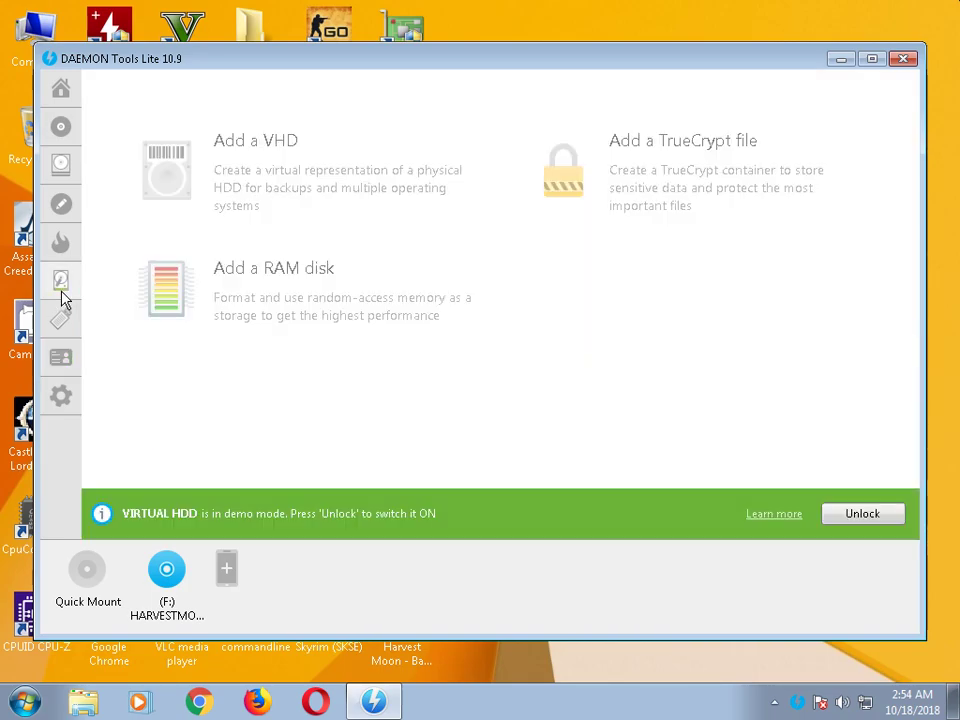
pyautogui.click(868, 514)
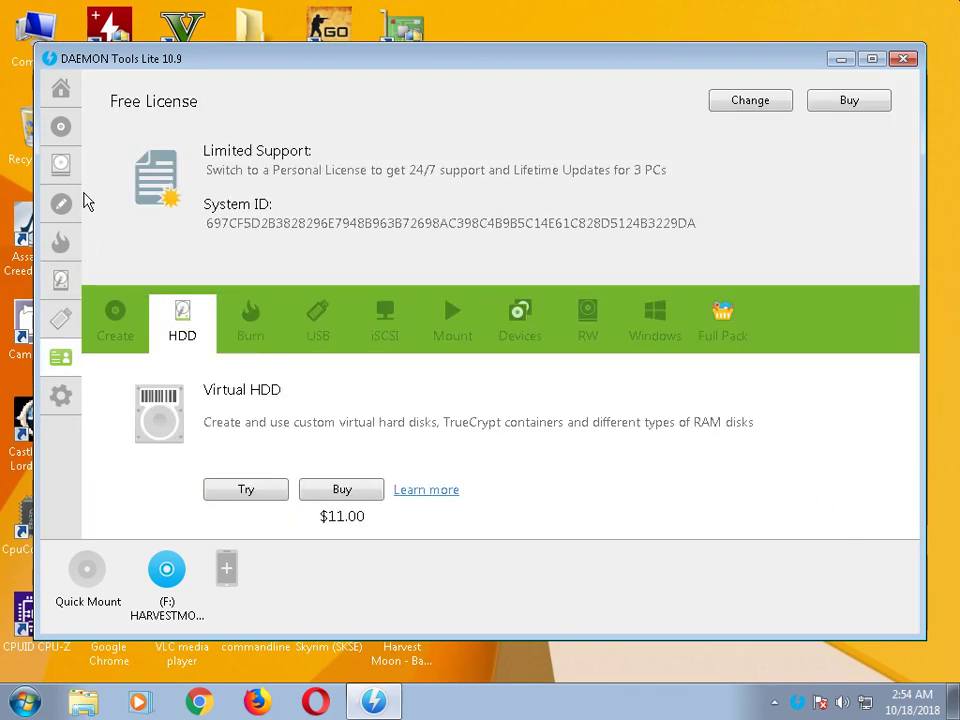
pyautogui.click(61, 127)
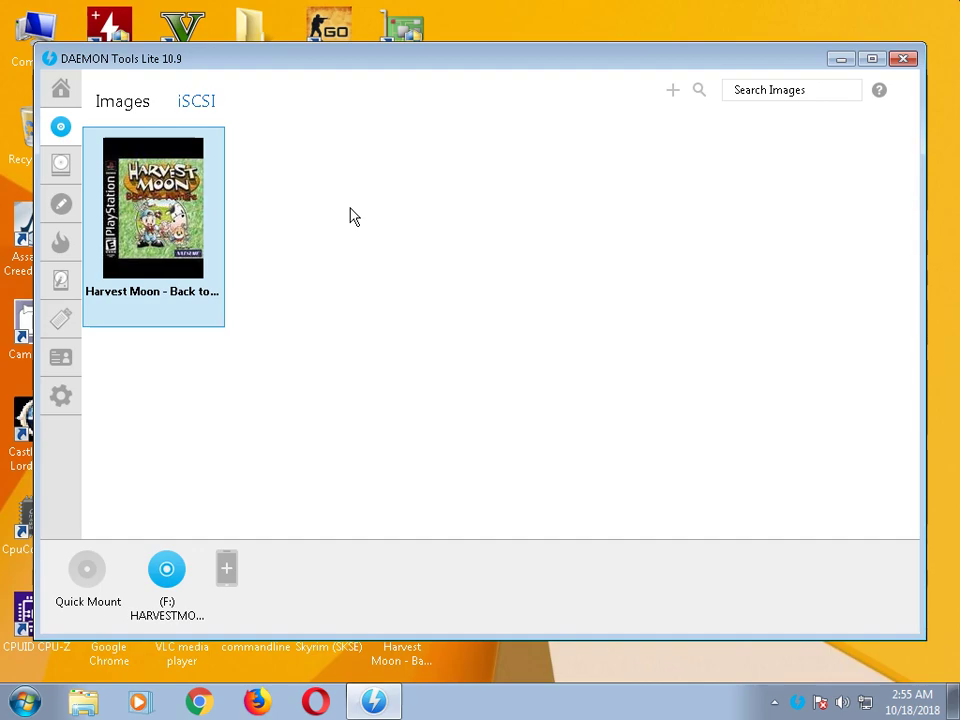
# Browse the Image Editor and virtual drives pages, and set the Add drive letter to W:
pyautogui.click(61, 202)
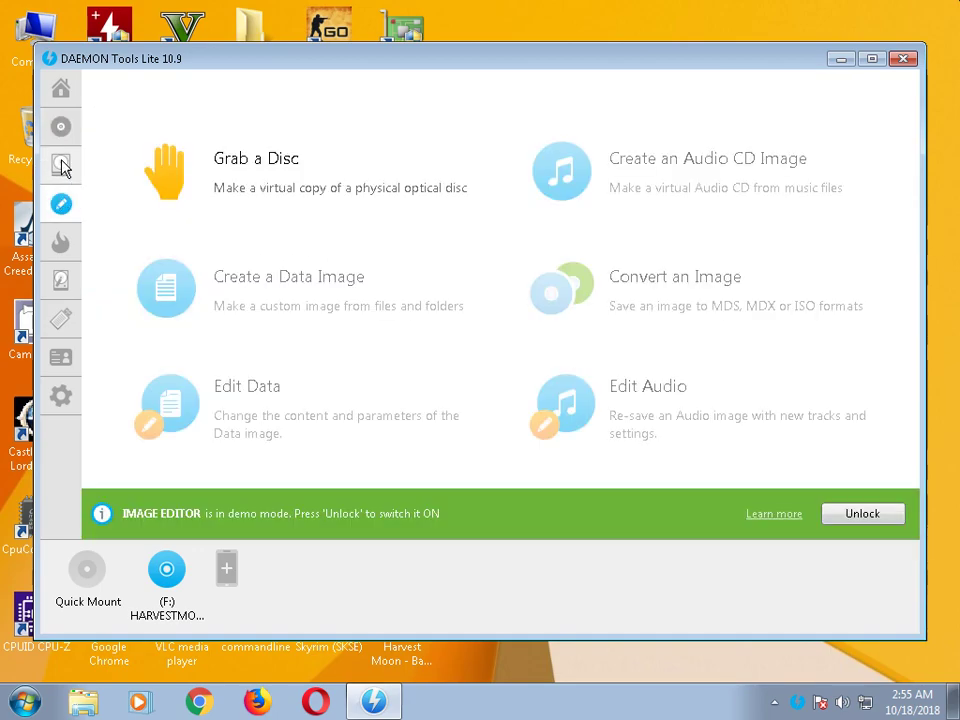
pyautogui.click(61, 165)
pyautogui.click(259, 159)
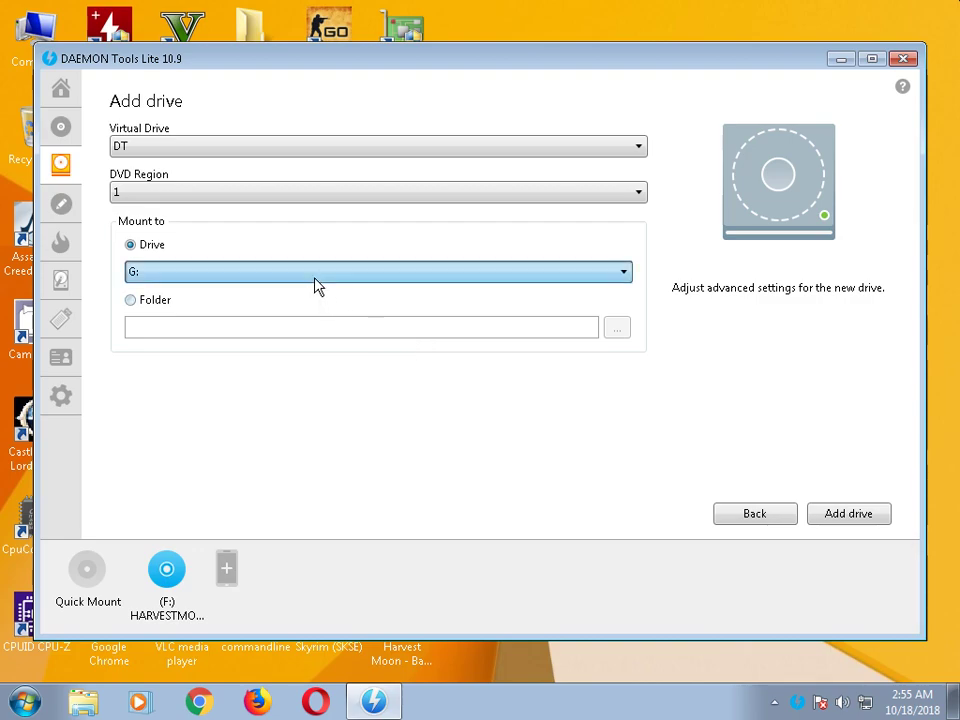
pyautogui.press('w')
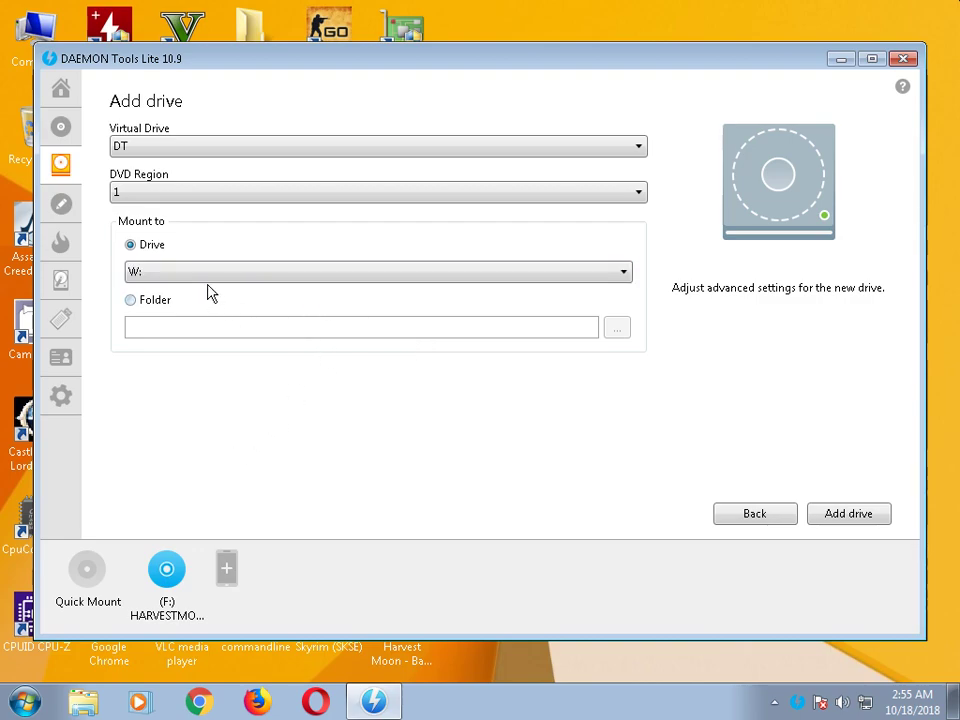
# Tour the Grab a Disc, License and USB pages, including the bootable USB creation form
pyautogui.click(64, 206)
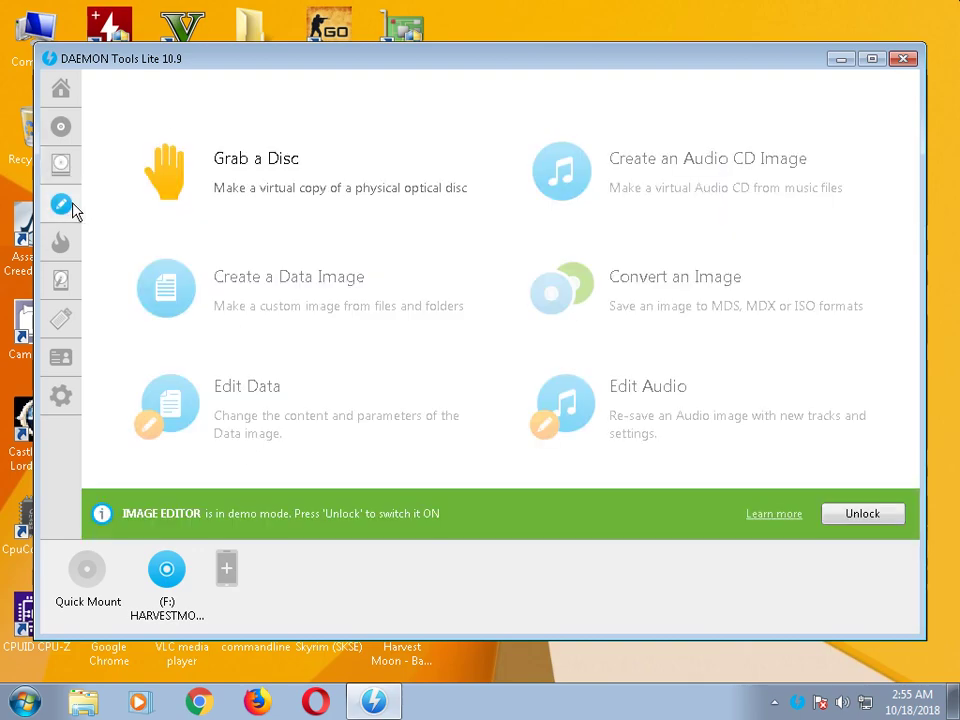
pyautogui.click(343, 203)
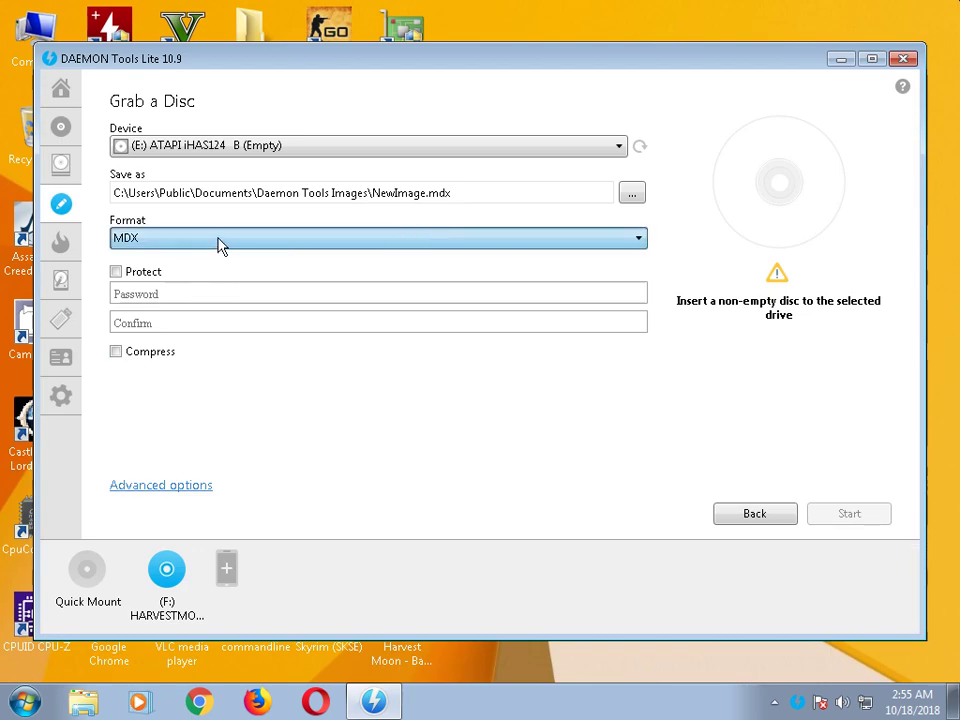
pyautogui.click(68, 350)
pyautogui.click(64, 321)
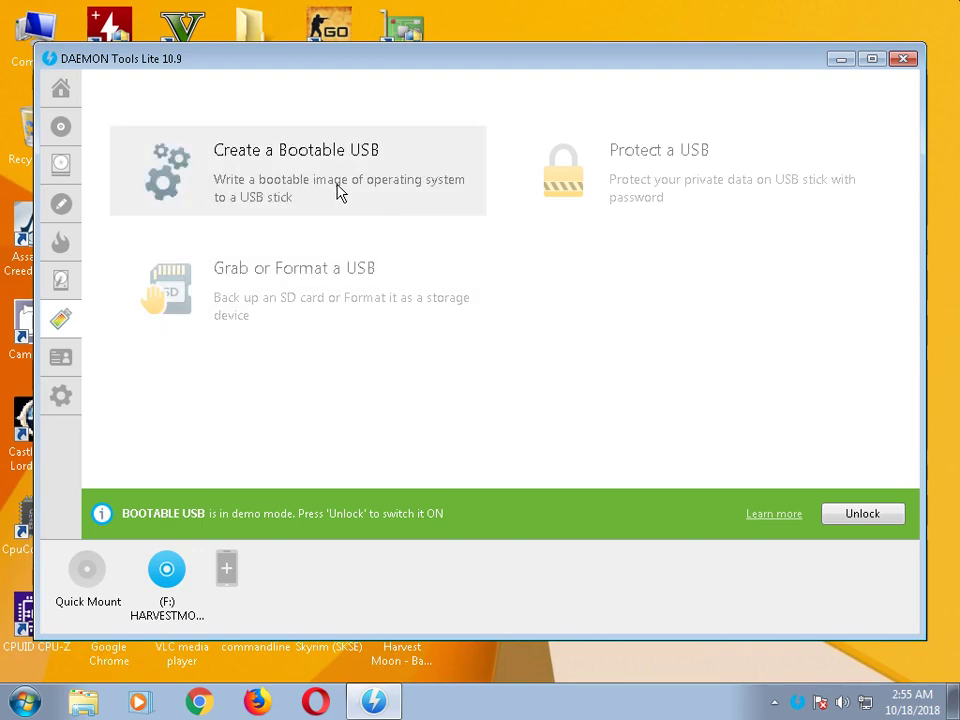
pyautogui.click(336, 200)
# View License, Settings and burning pages, then double-click Harvest Moon in Images to unmount F:
pyautogui.click(61, 357)
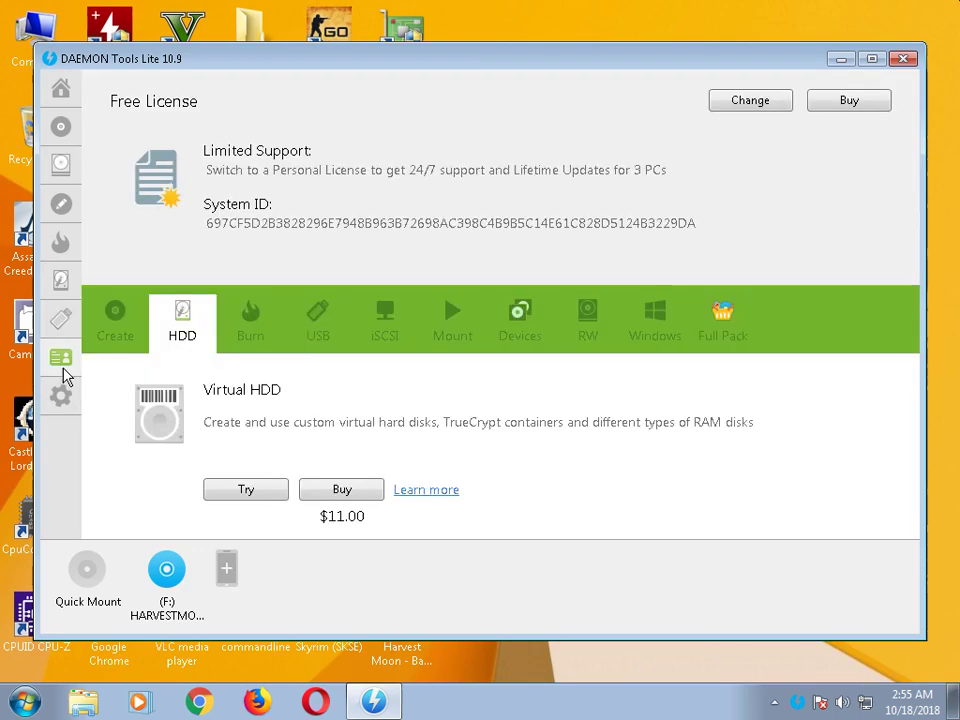
pyautogui.click(63, 398)
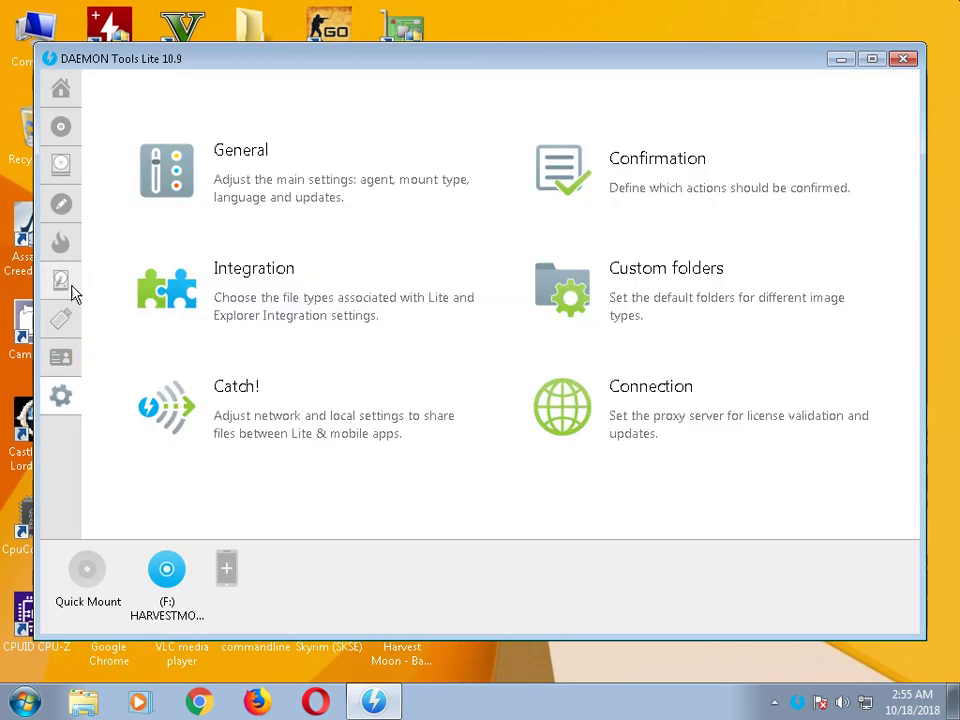
pyautogui.click(61, 244)
pyautogui.click(60, 204)
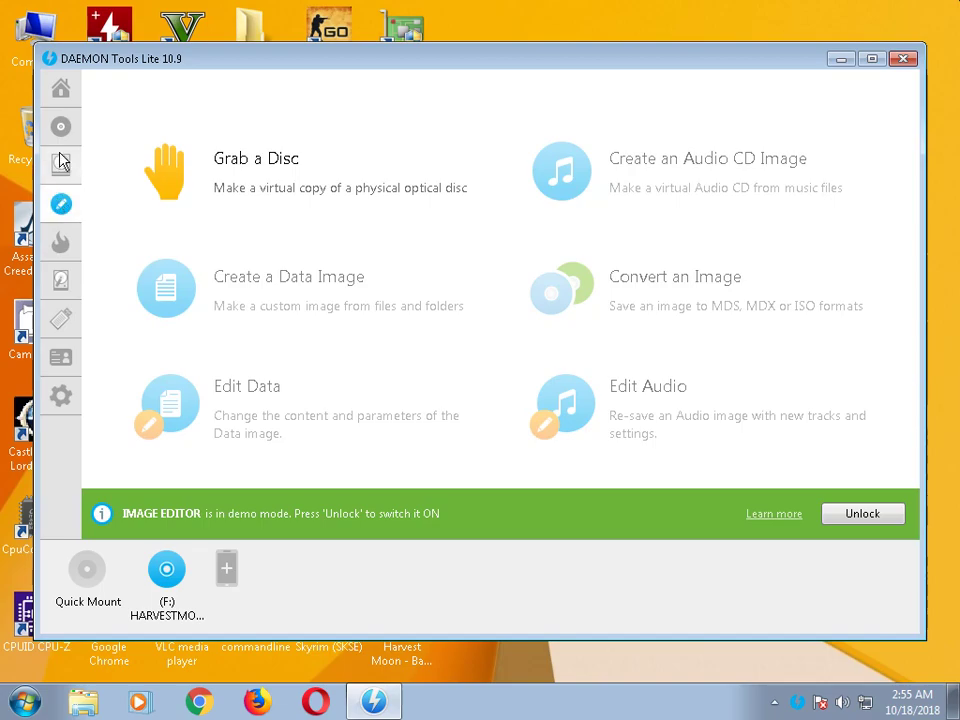
pyautogui.click(62, 126)
pyautogui.doubleClick(136, 163)
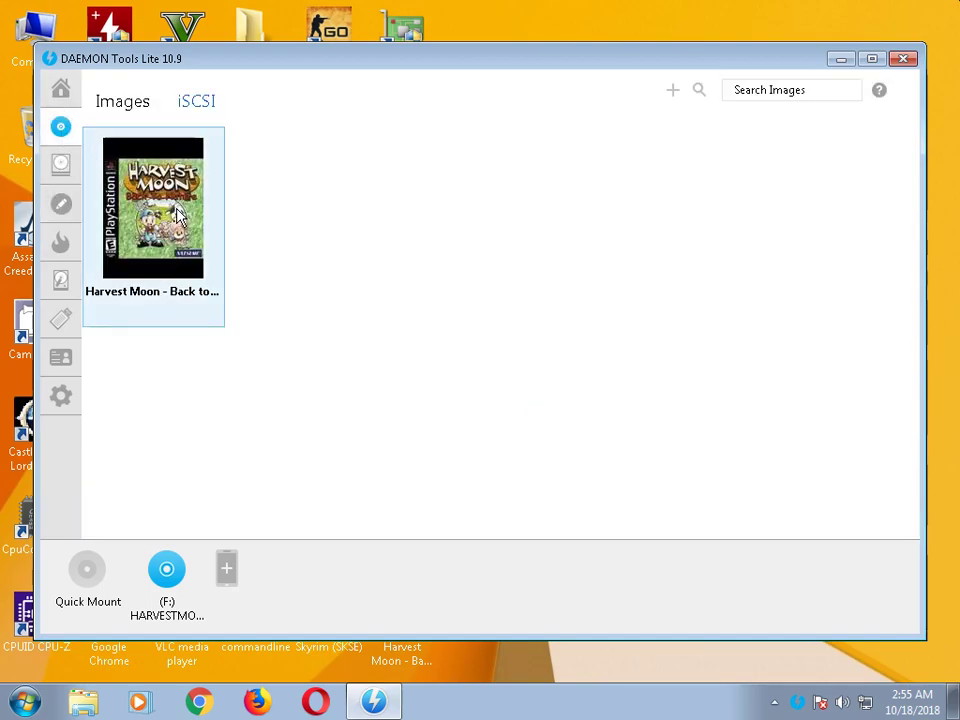